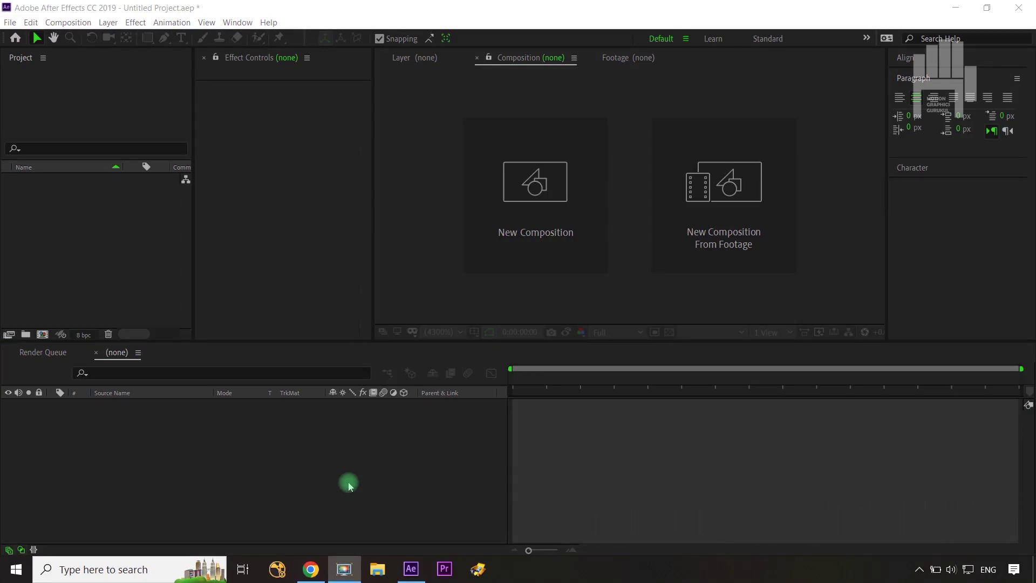
- Create a 1920×1080, 25 fps, five-second black composition named 'mirror'
key("ctrl+n")
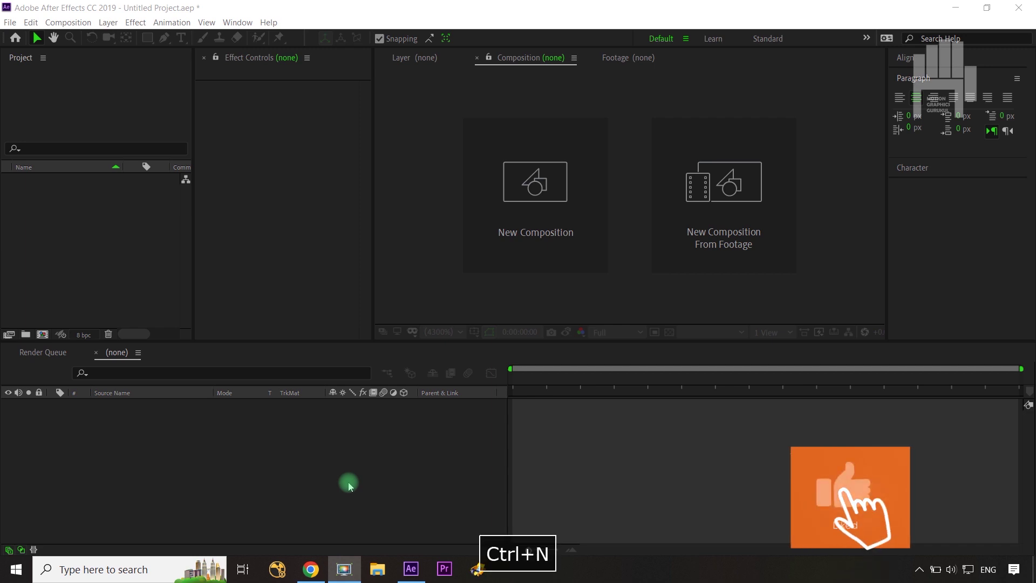
key("ctrl+n")
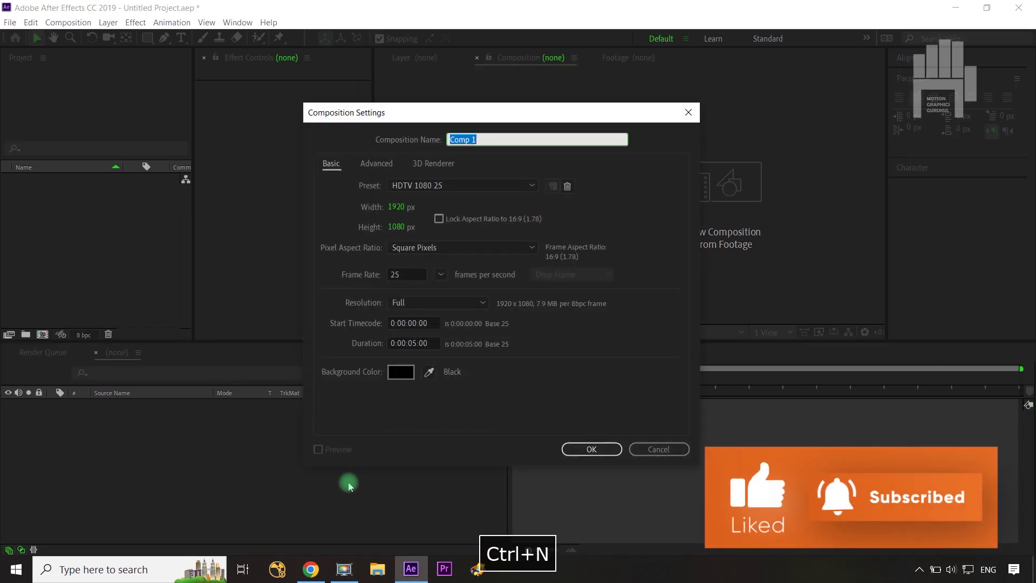
type("mi")
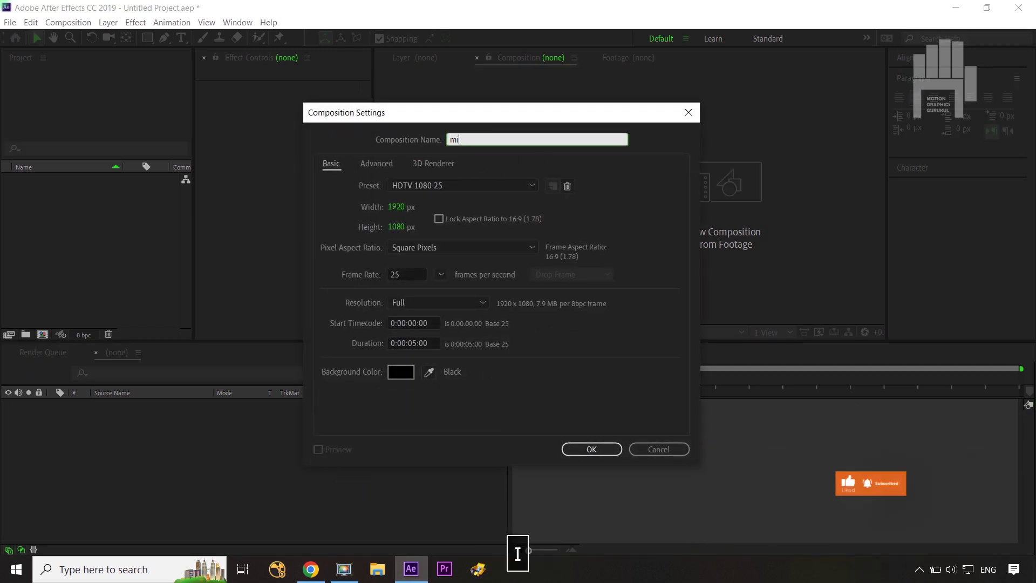
type("rror")
key("Return")
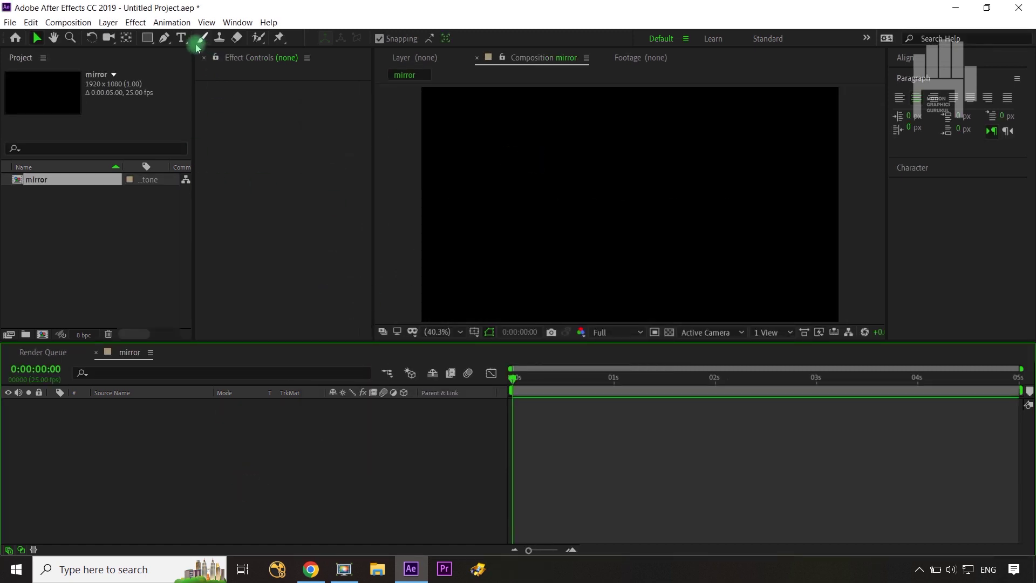
- Add a text layer reading 'LINCLON LAWYER' in the mirror composition
left_click(182, 38)
left_click(540, 206)
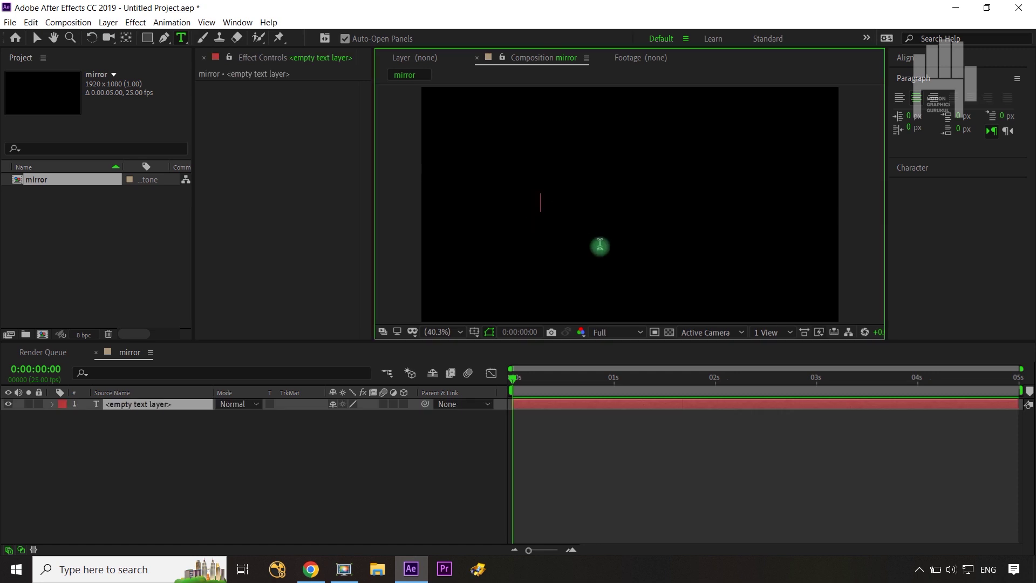
type("LINCLON LAWYER")
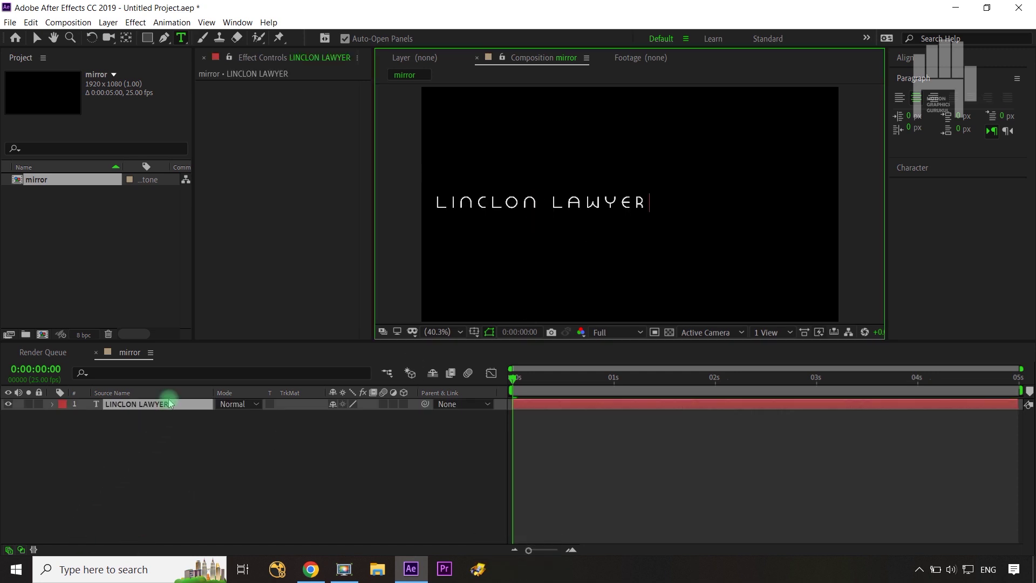
left_click(169, 404)
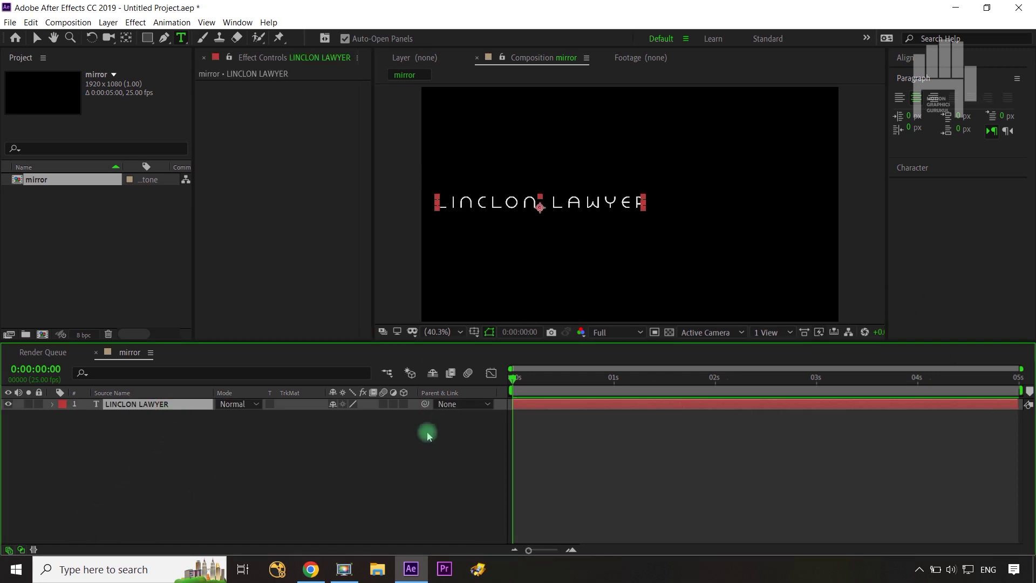
key("v")
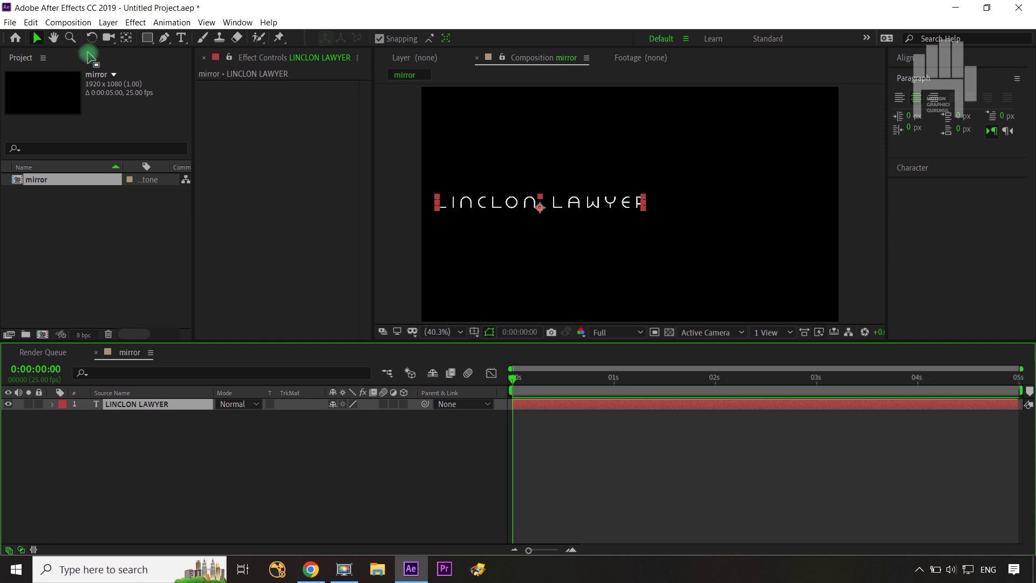
- Align the LINCLON LAWYER layer to the composition's horizontal and vertical centre
left_click(899, 56)
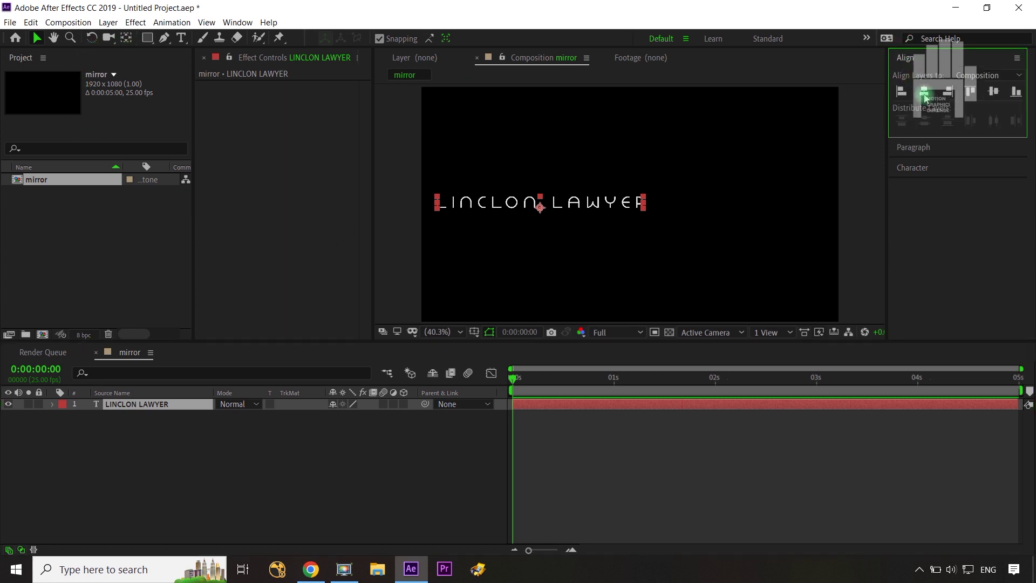
left_click(923, 92)
left_click(998, 93)
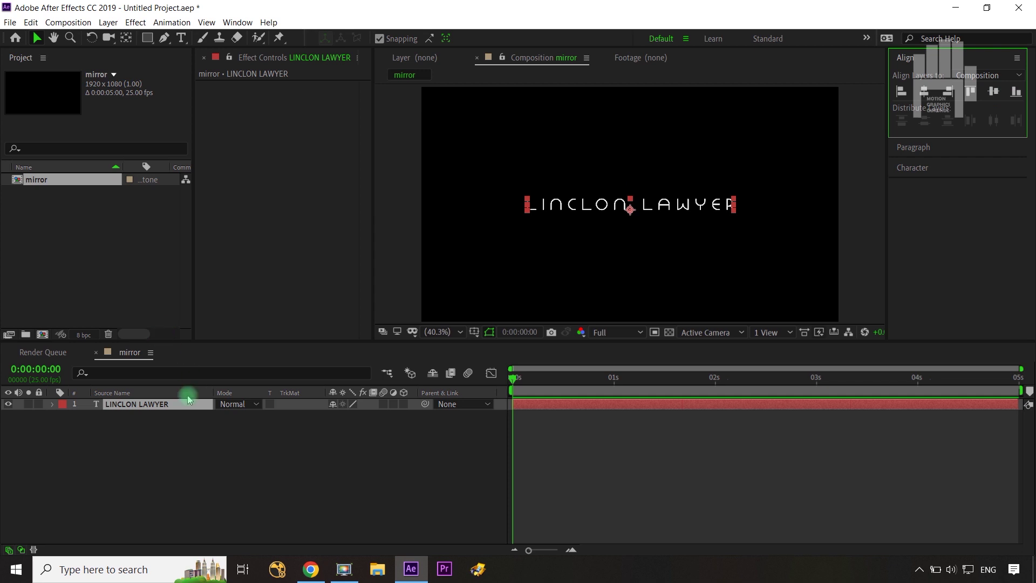
left_click(914, 147)
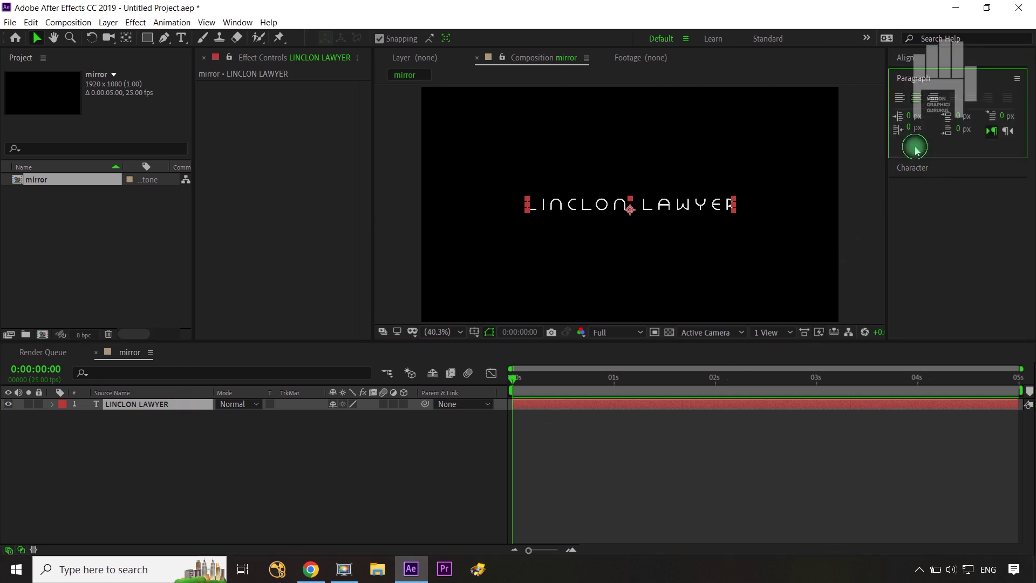
left_click(256, 480)
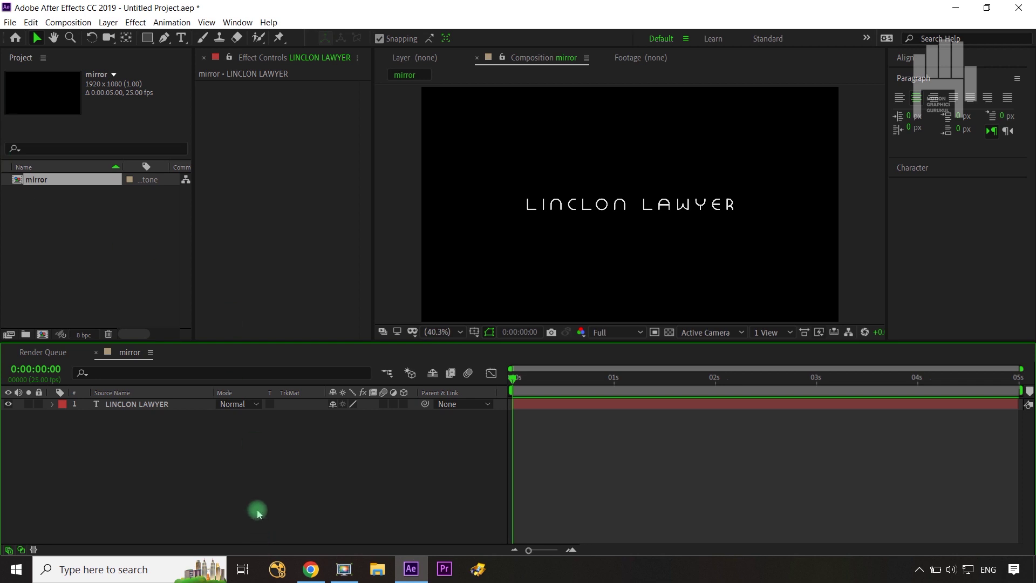
left_click(131, 405)
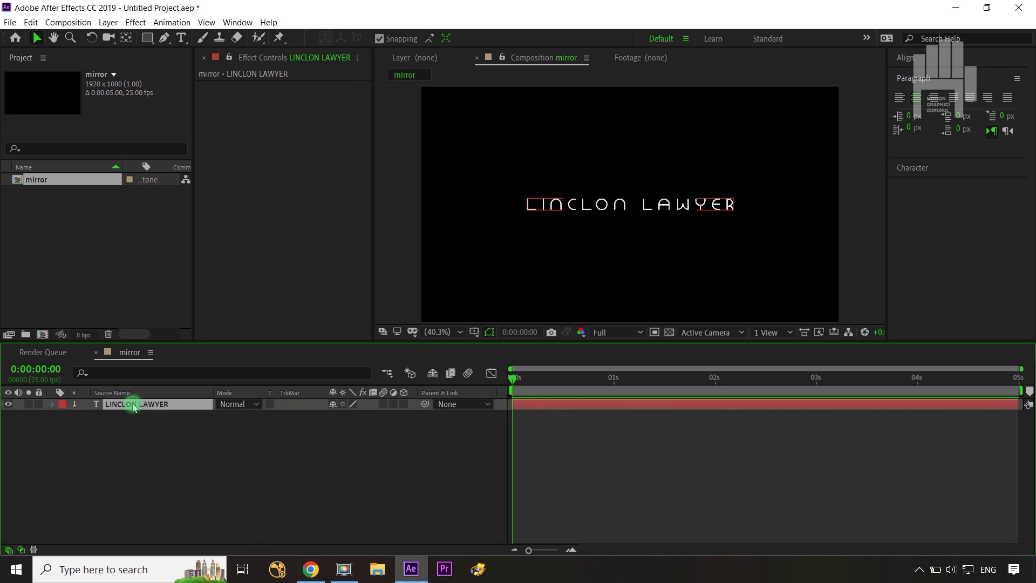
left_click(147, 38)
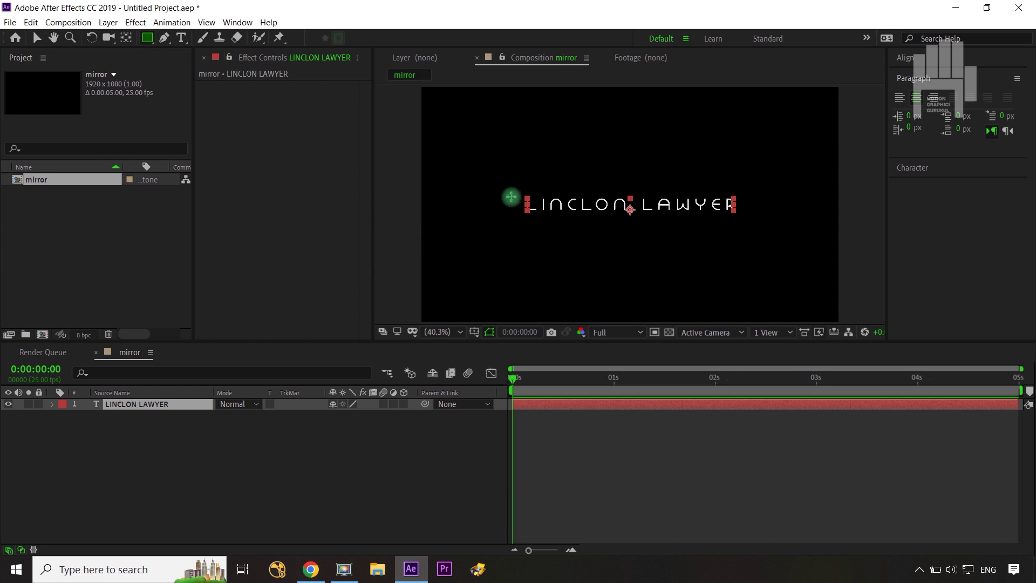
- Draw a rectangle mask around the title text and set its feather to 0, 50 pixels
left_click_drag(520, 185, 748, 228)
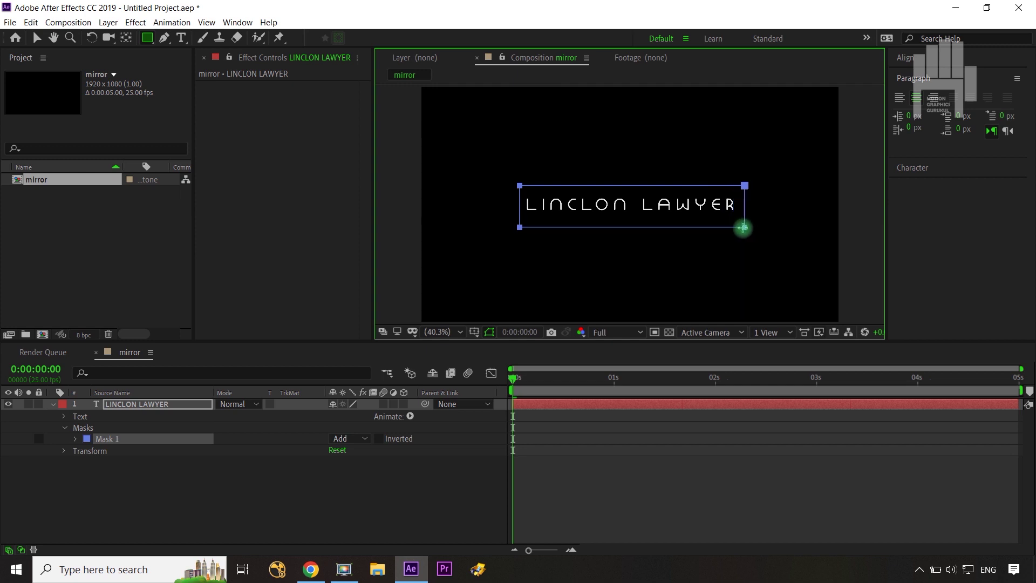
left_click(334, 526)
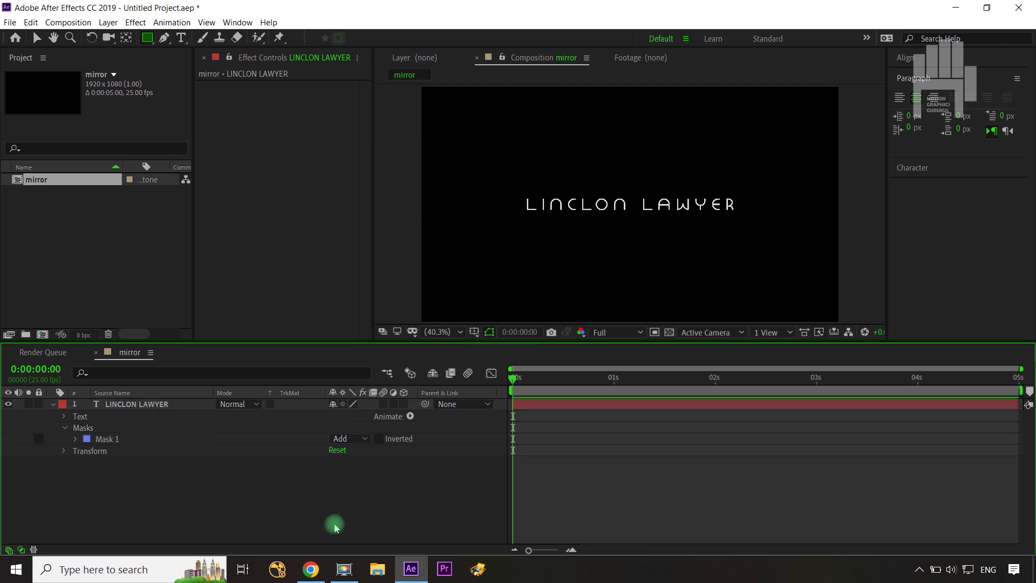
left_click(77, 439)
left_click(332, 462)
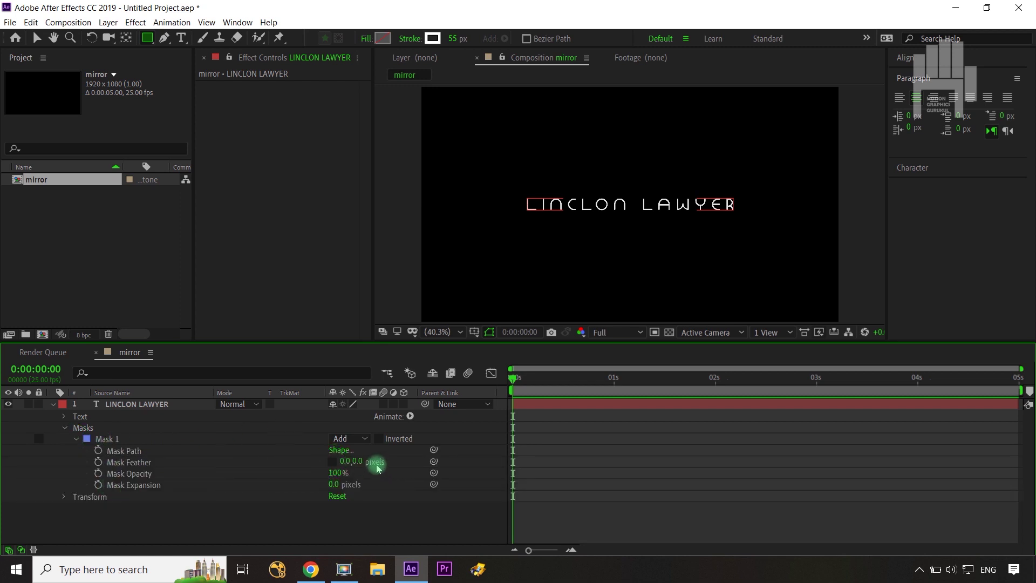
type("50")
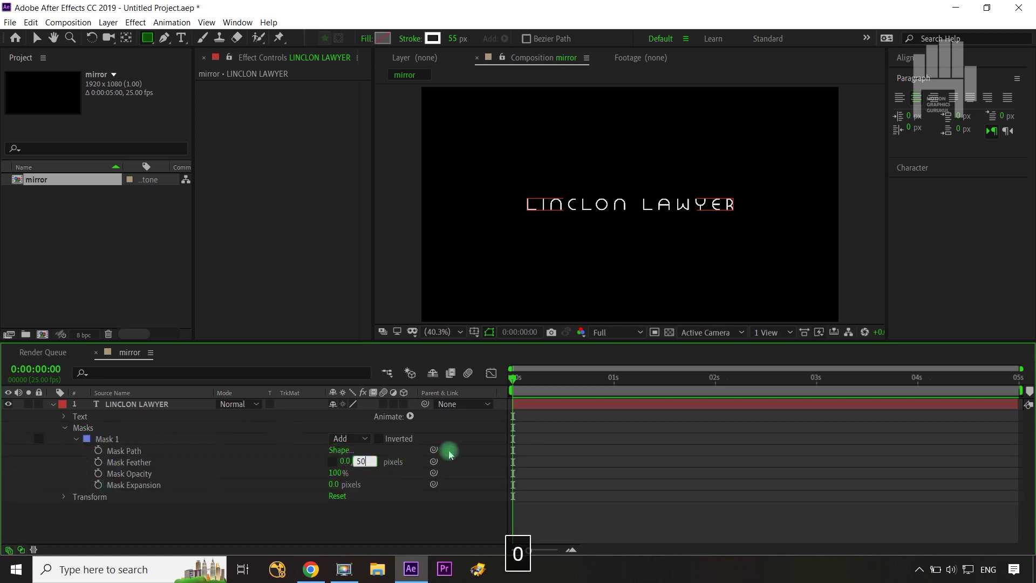
left_click(461, 445)
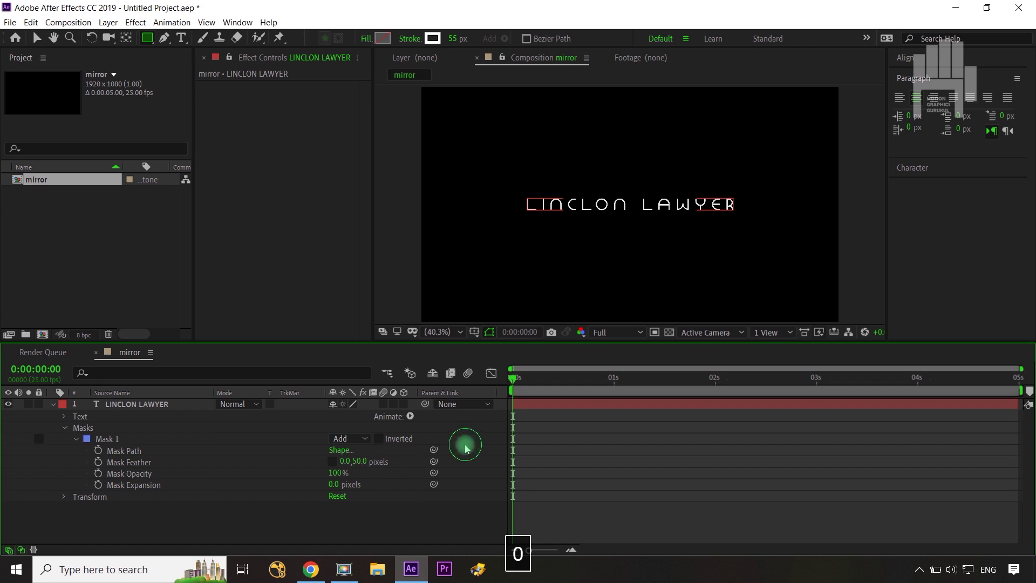
left_click(63, 428)
left_click(137, 405)
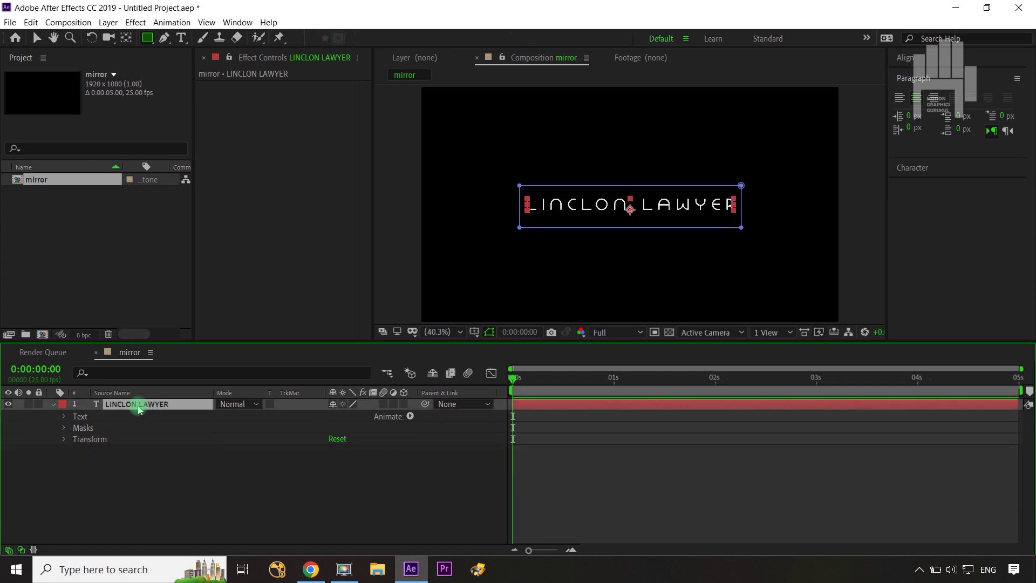
- Apply Effect > Distort > Mirror to the LINCLON LAWYER layer
left_click(135, 22)
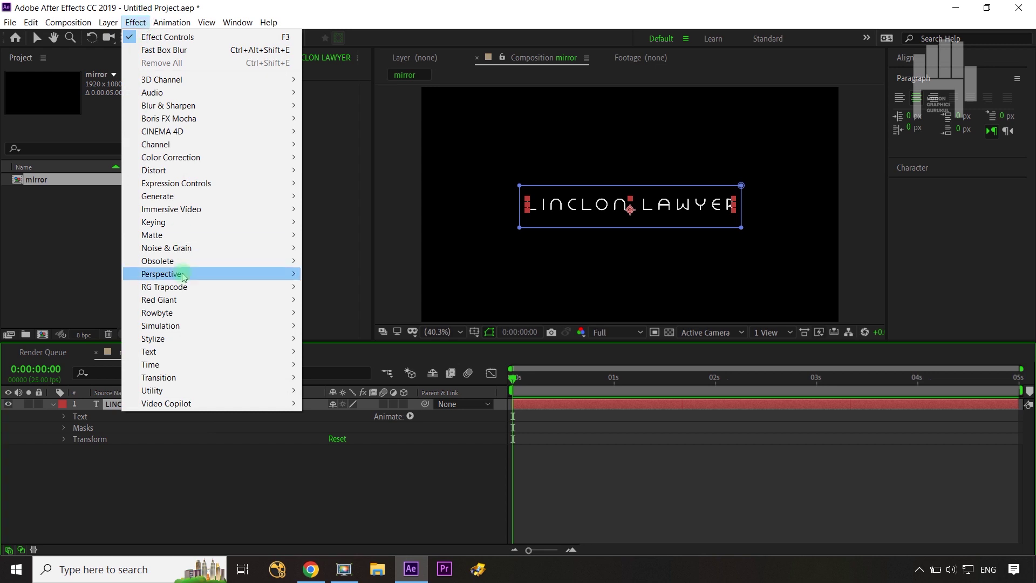
mouse_move(183, 170)
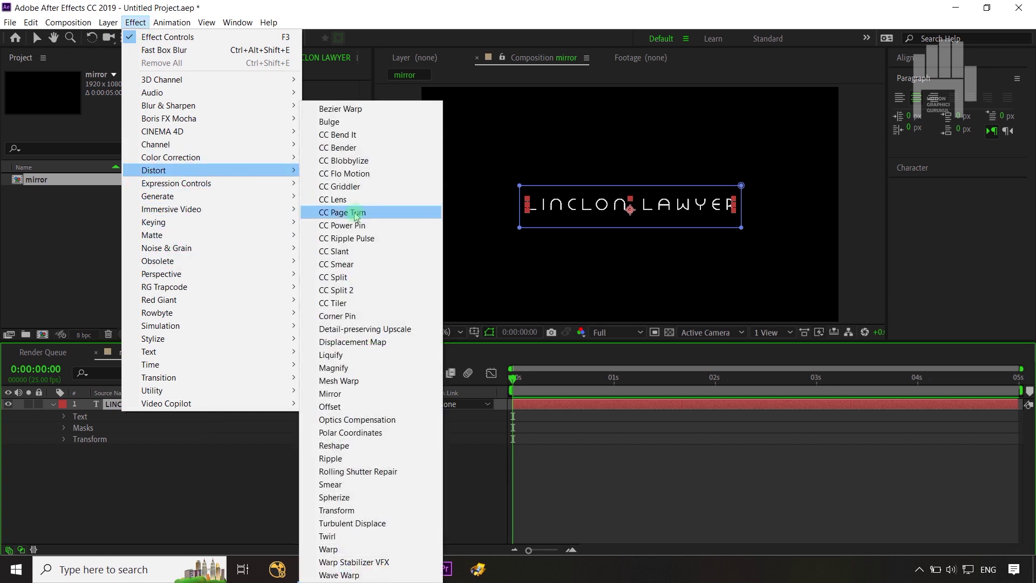
left_click(357, 394)
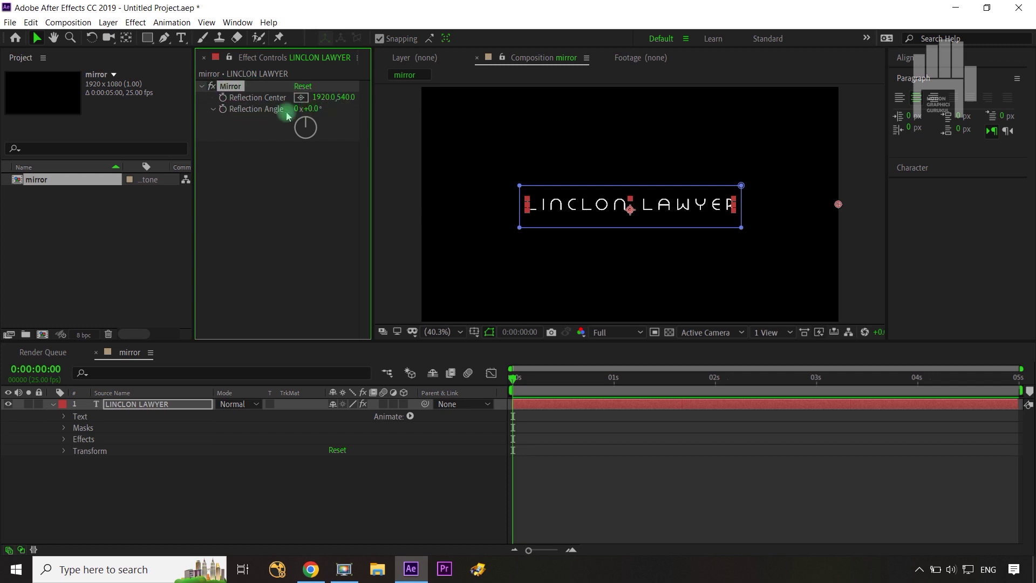
- Set Mirror's Reflection Angle to 90° and Reflection Center to 1920, 506, hiding the title
type("90")
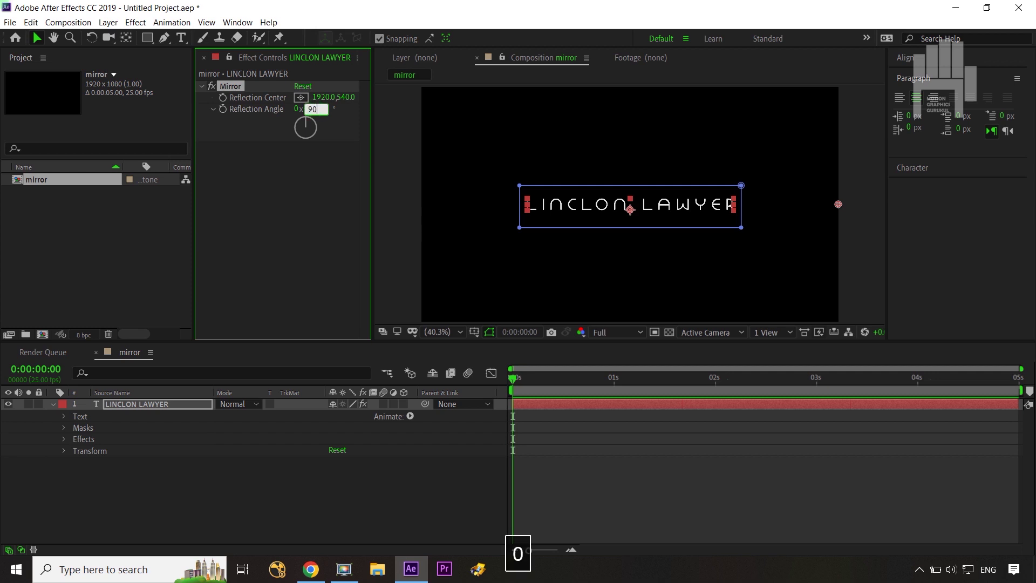
left_click(304, 192)
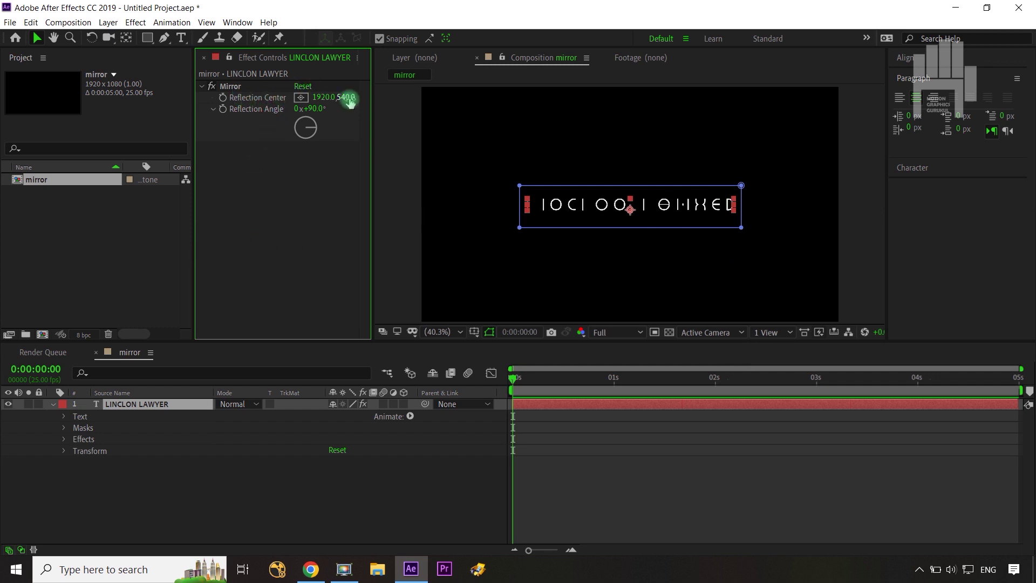
mouse_move(350, 98)
left_mouse_down()
mouse_move(388, 100)
mouse_move(377, 100)
left_mouse_up()
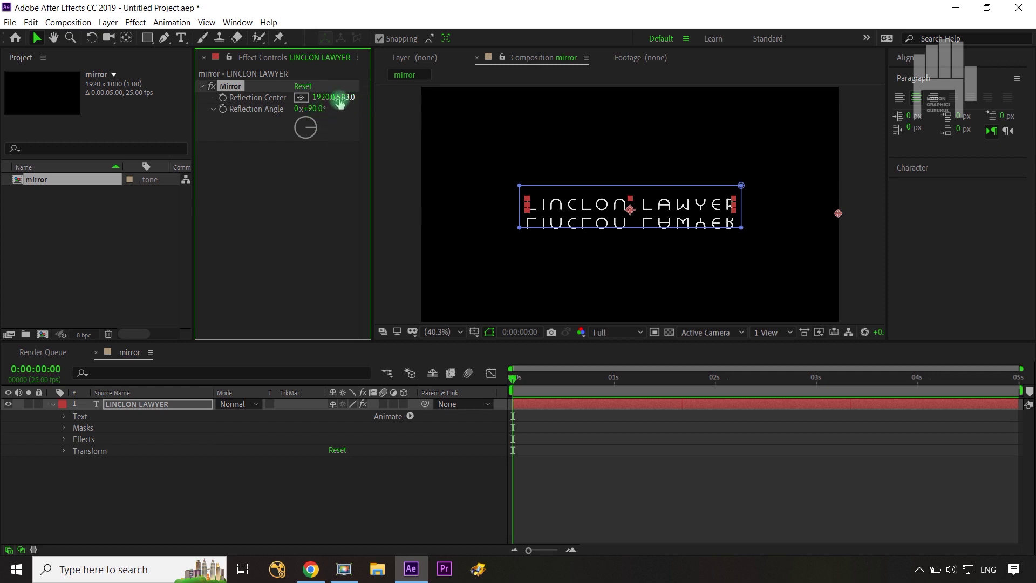
left_click_drag(337, 99, 294, 101)
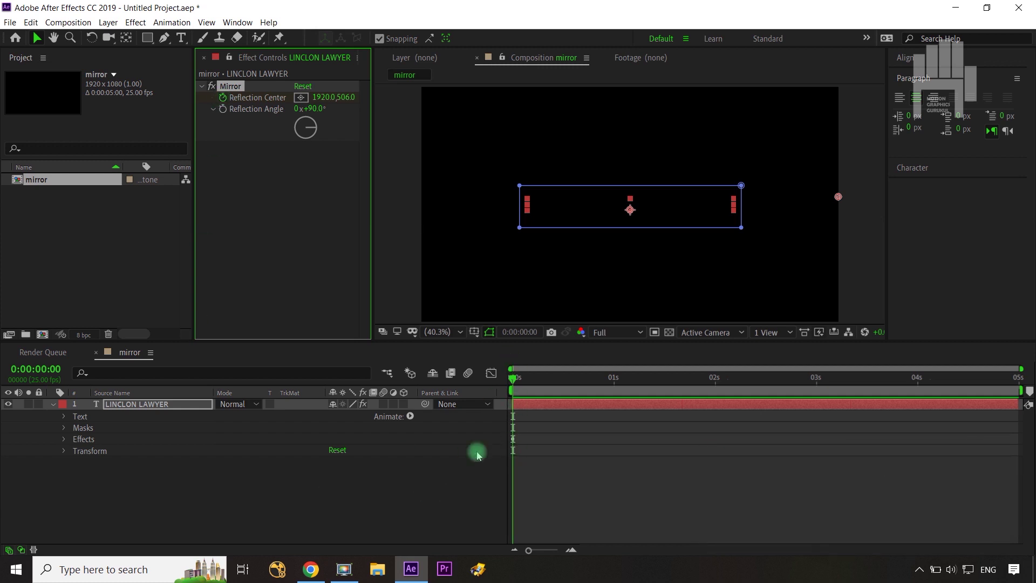
- At 4 seconds, keyframe Reflection Center to 1920, 590 to reveal the title and reflection
left_click(155, 408)
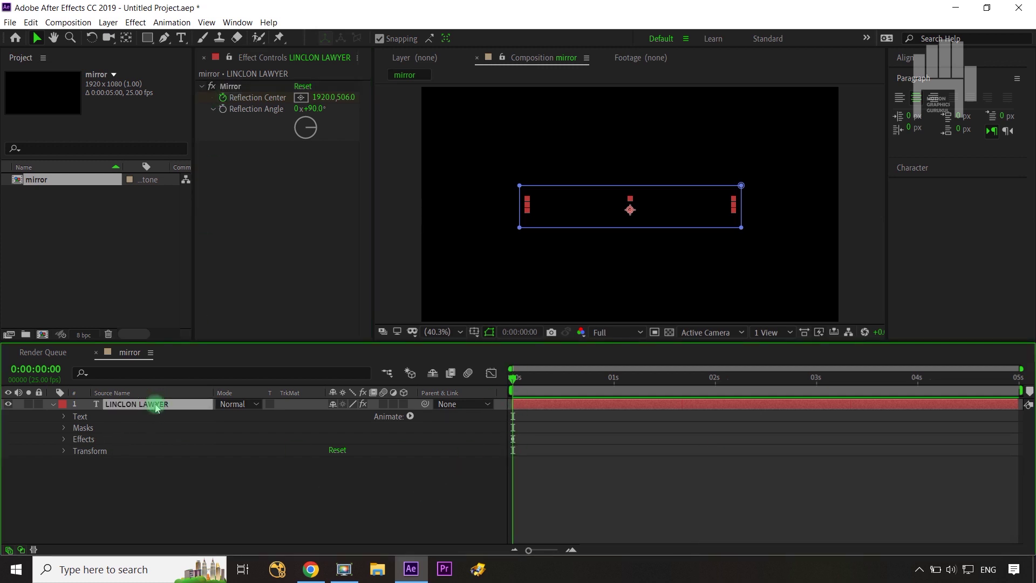
key("u")
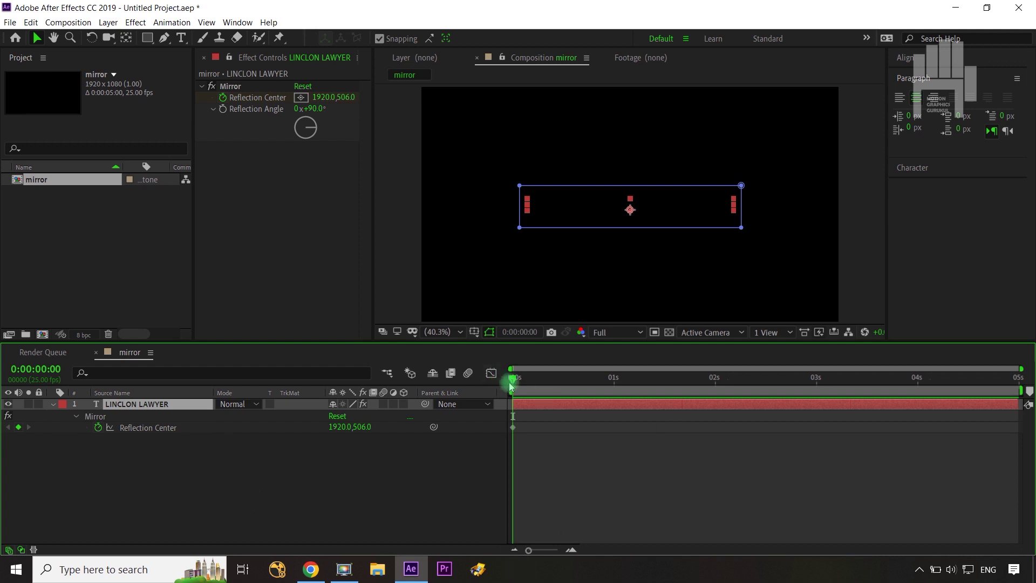
left_click_drag(512, 382, 917, 385)
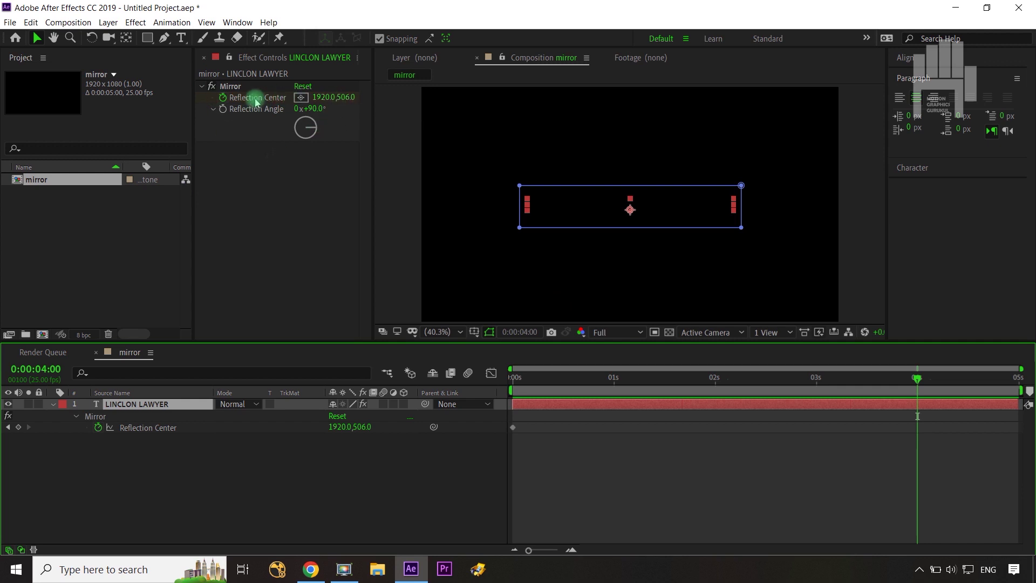
left_click_drag(343, 101, 402, 101)
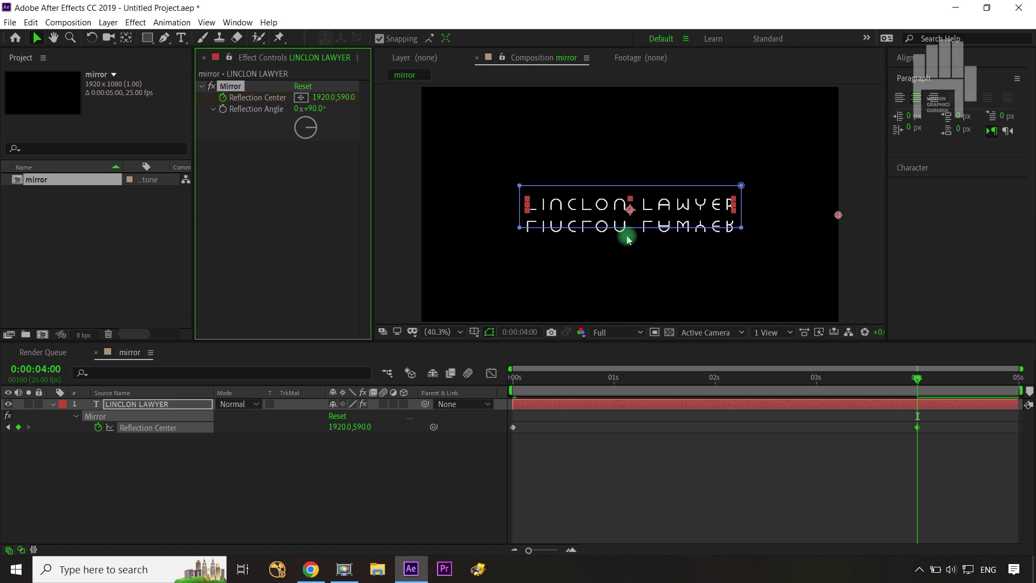
left_click(52, 406)
left_click(52, 405)
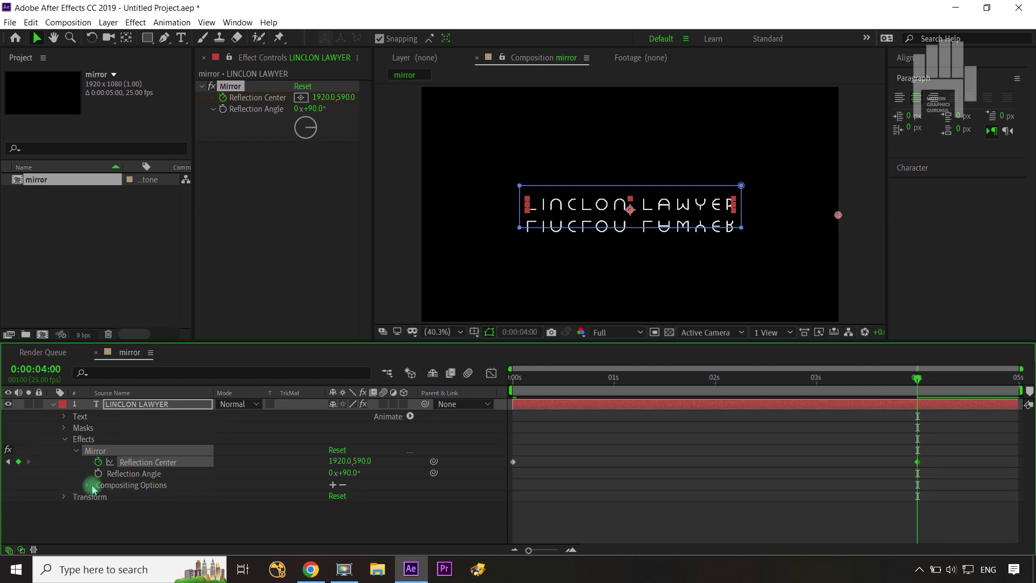
- Add Mask Reference 1 under the Mirror effect's Compositing Options
left_click(333, 486)
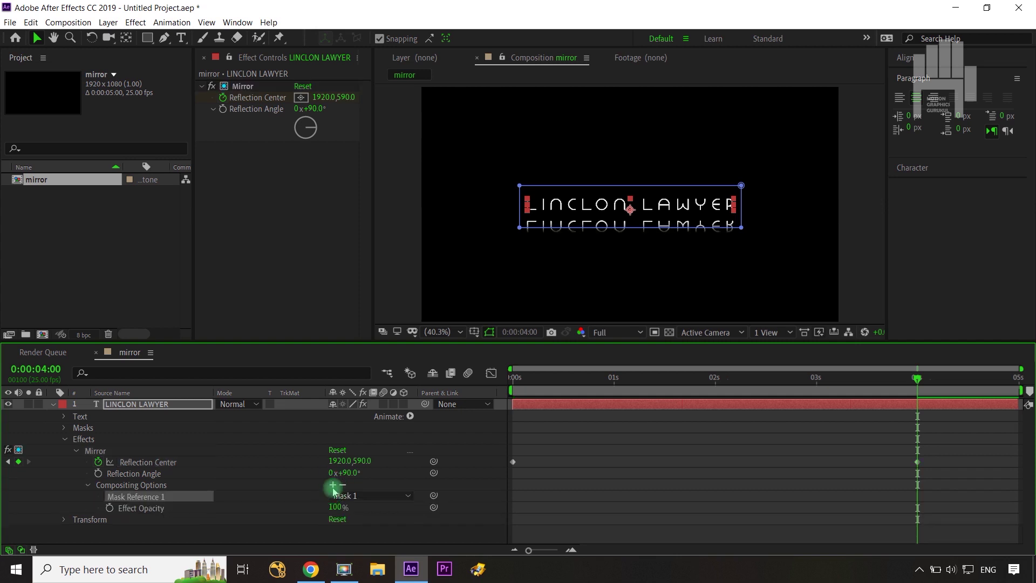
left_click(471, 518)
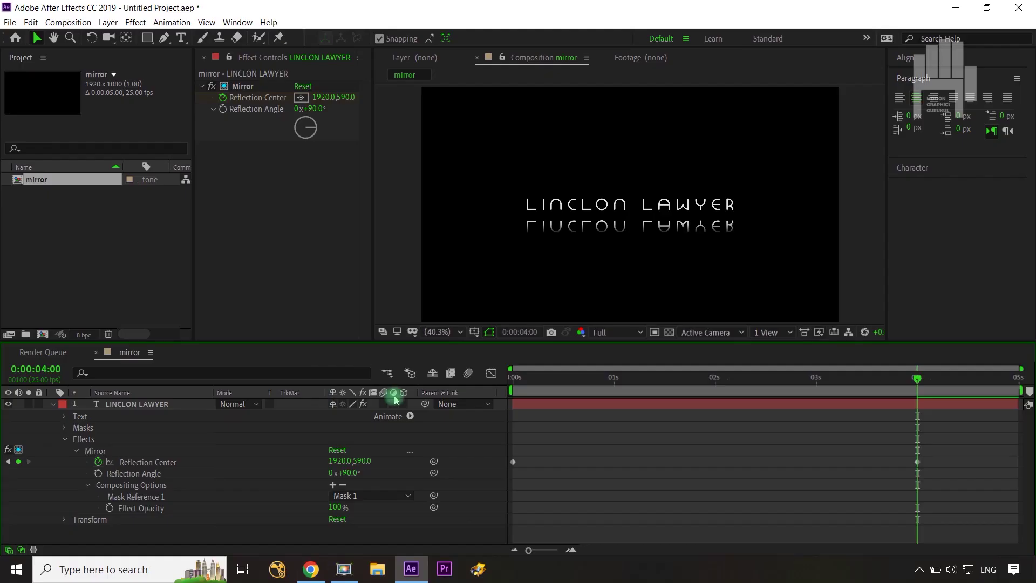
left_click(370, 457)
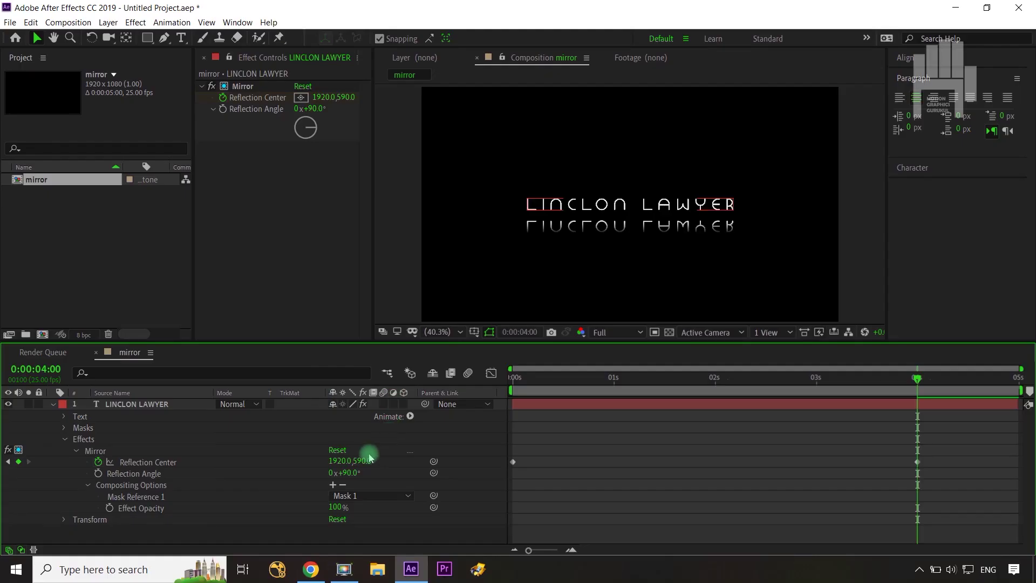
left_click(169, 409)
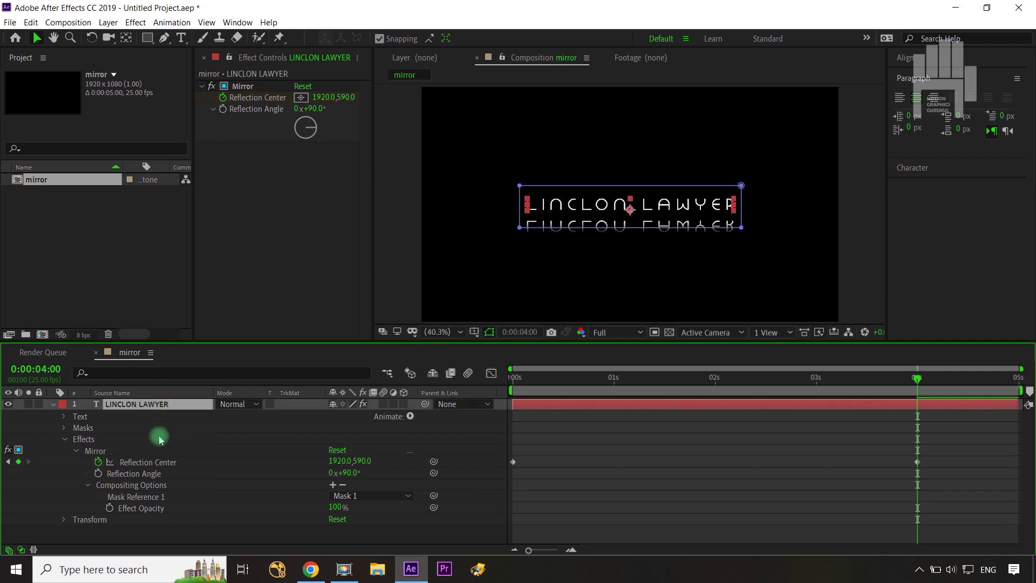
left_click(87, 430)
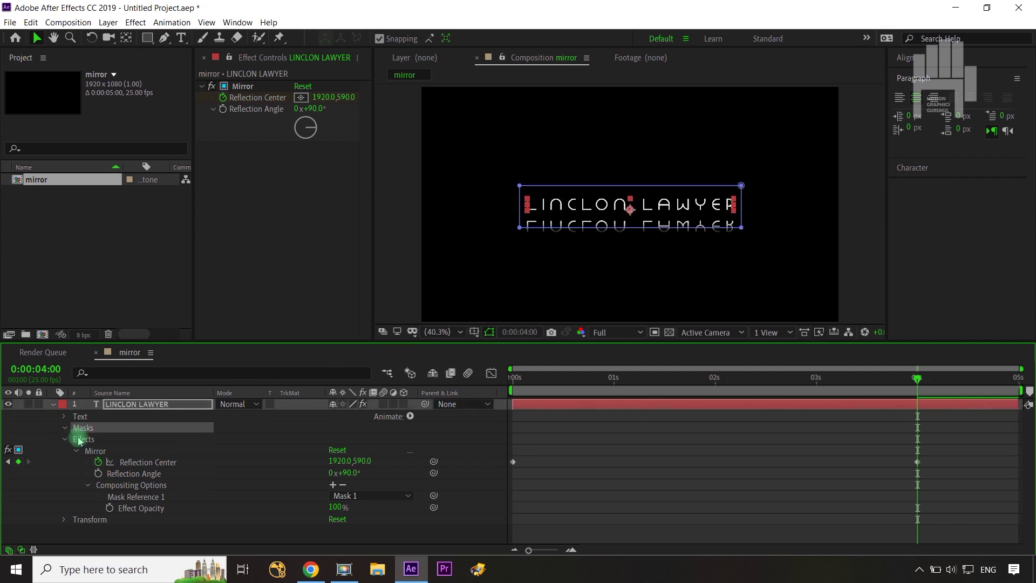
- Mask the reflection with a rectangle nudged upward and set Reflection Center to 1920, 582
left_click_drag(499, 224, 752, 250)
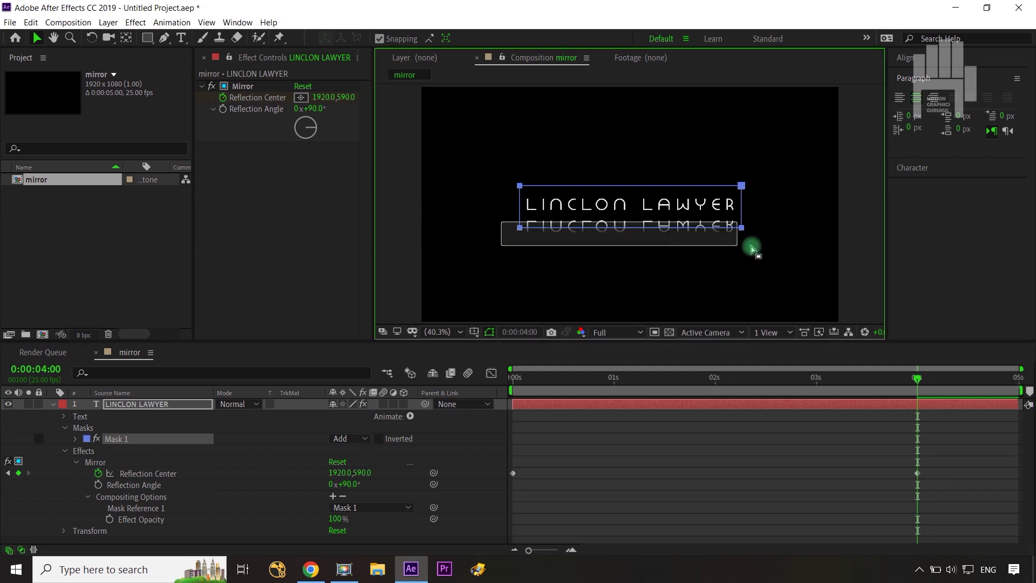
key("Up")
key("Up")
key("Up")
key("Up")
key("Up")
key("Up")
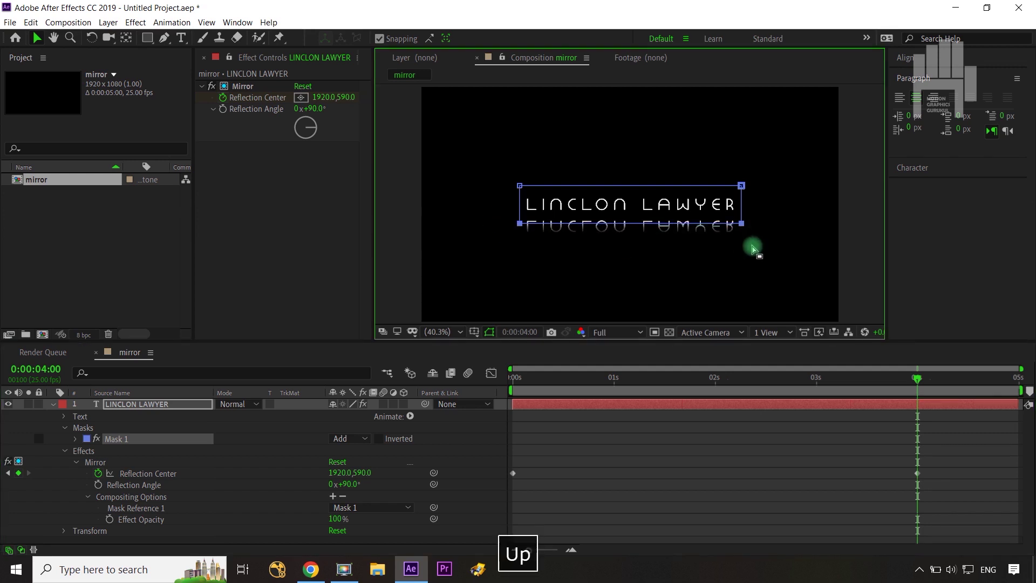
key("Up")
key("Up")
key("Up")
key("Up")
key("Up")
key("Up")
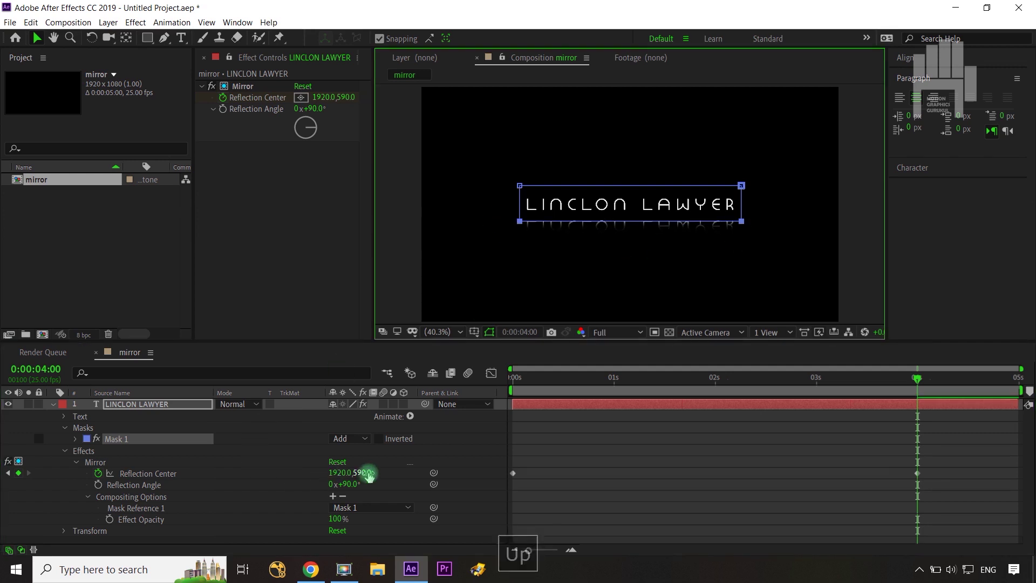
left_click_drag(368, 474, 358, 472)
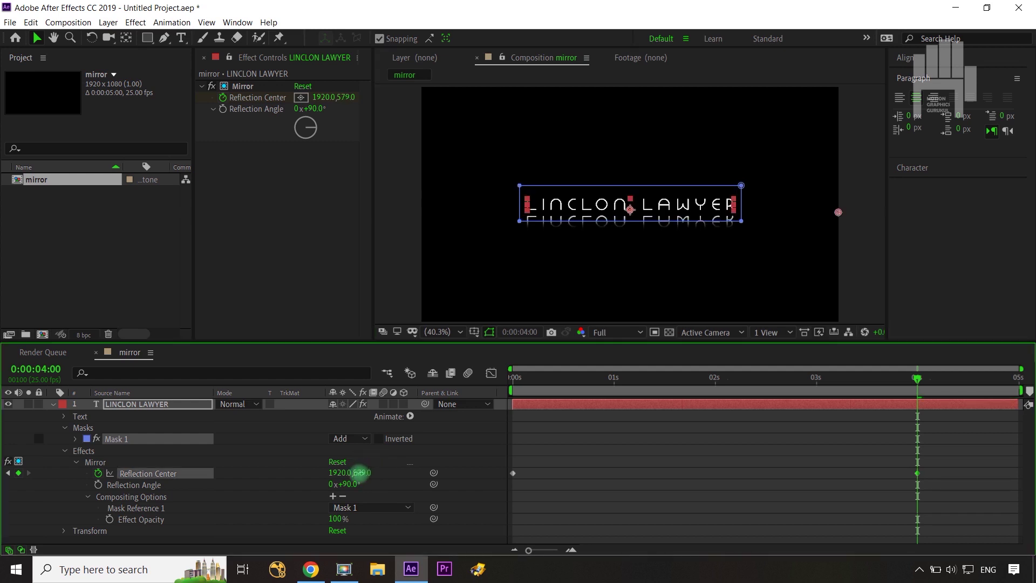
left_click(480, 467)
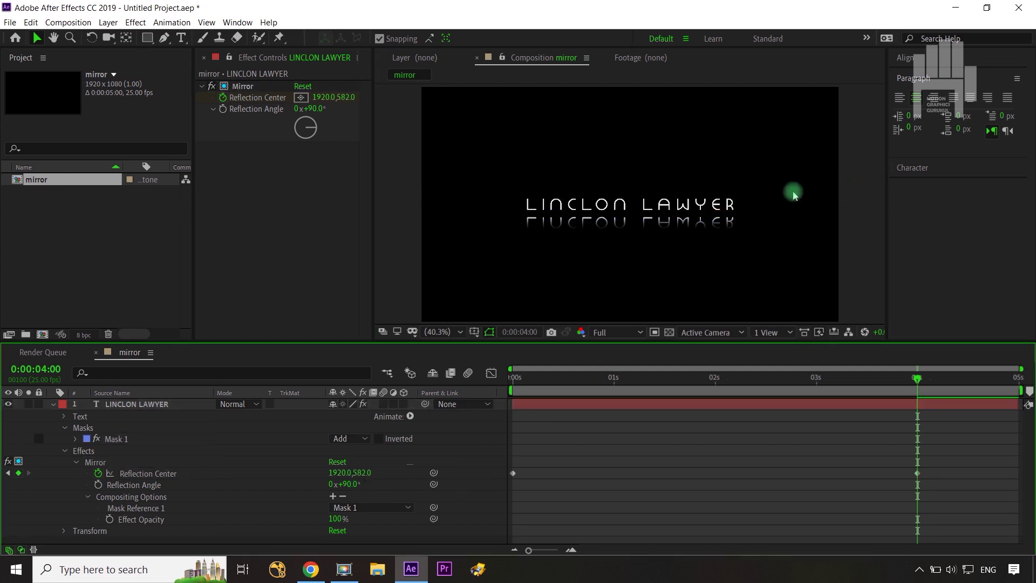
left_click(222, 415)
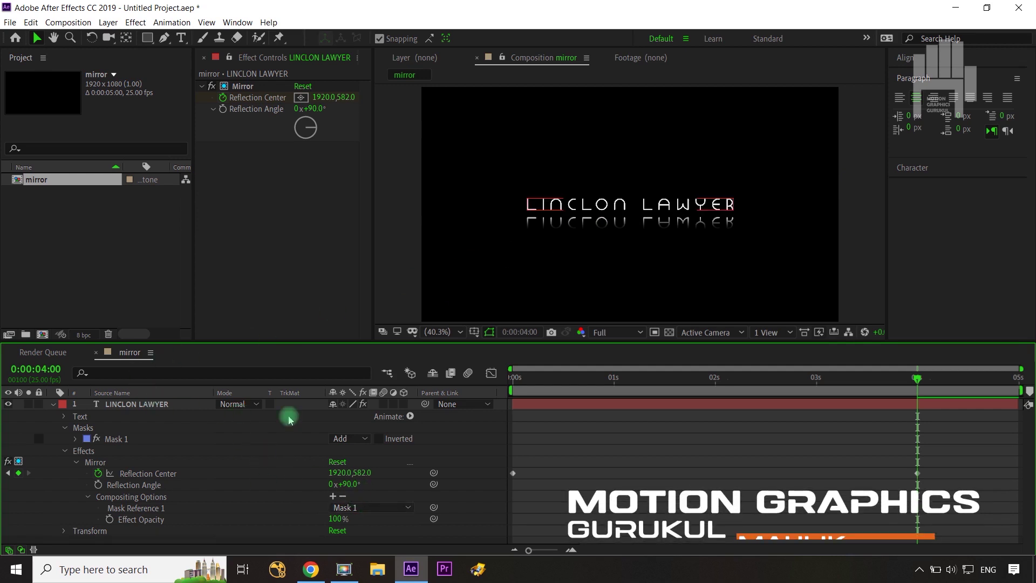
left_click(723, 162)
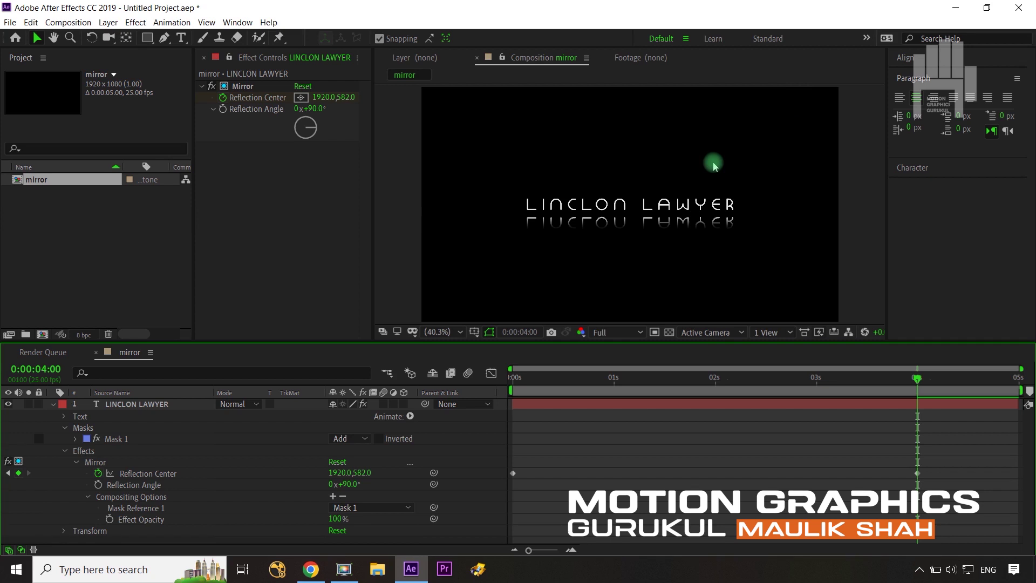
- Change the LINCLON LAWYER text fill colour to #CCCCCC in the Character panel
double_click(162, 404)
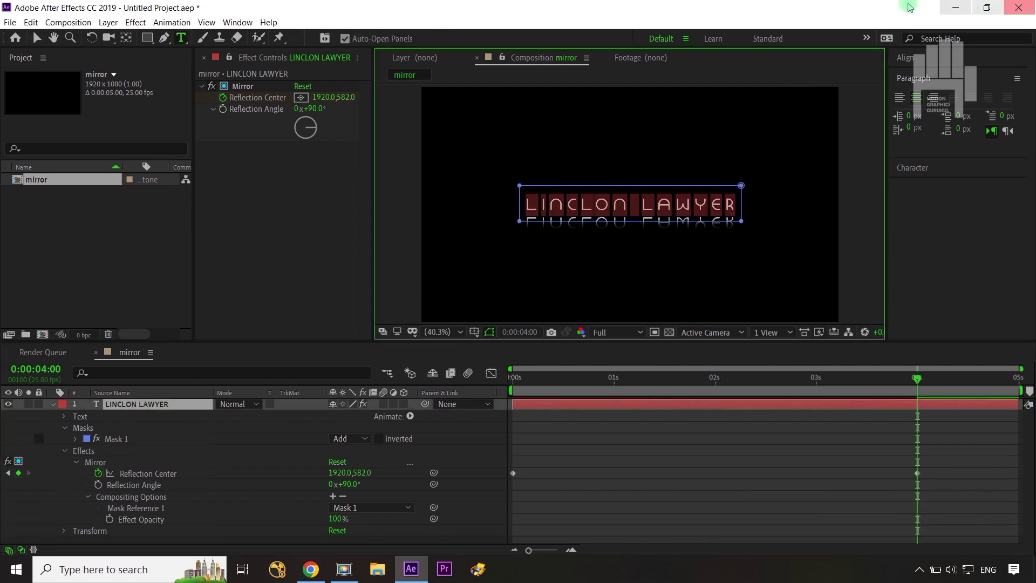
left_click(913, 168)
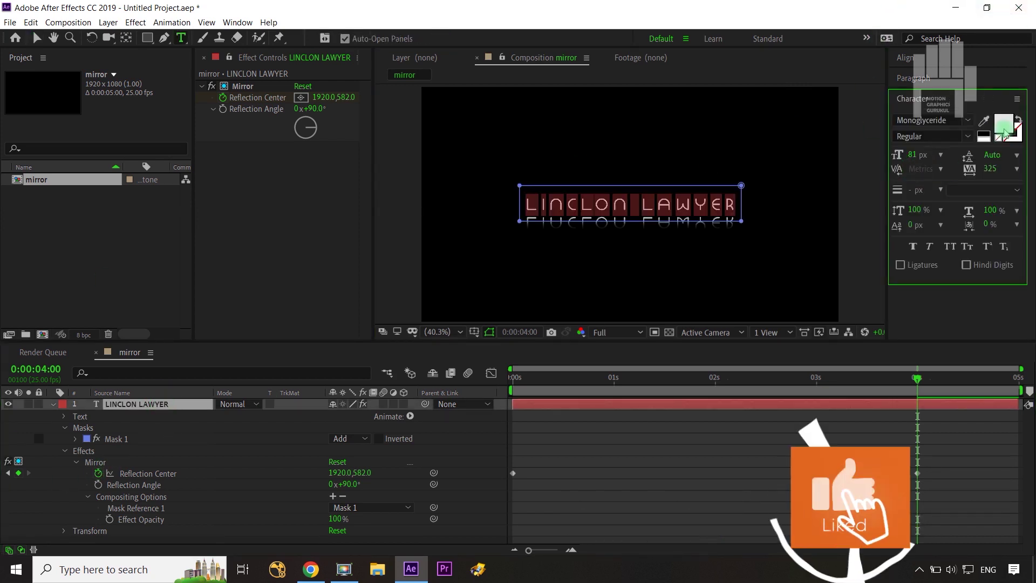
left_click(1004, 135)
type("c")
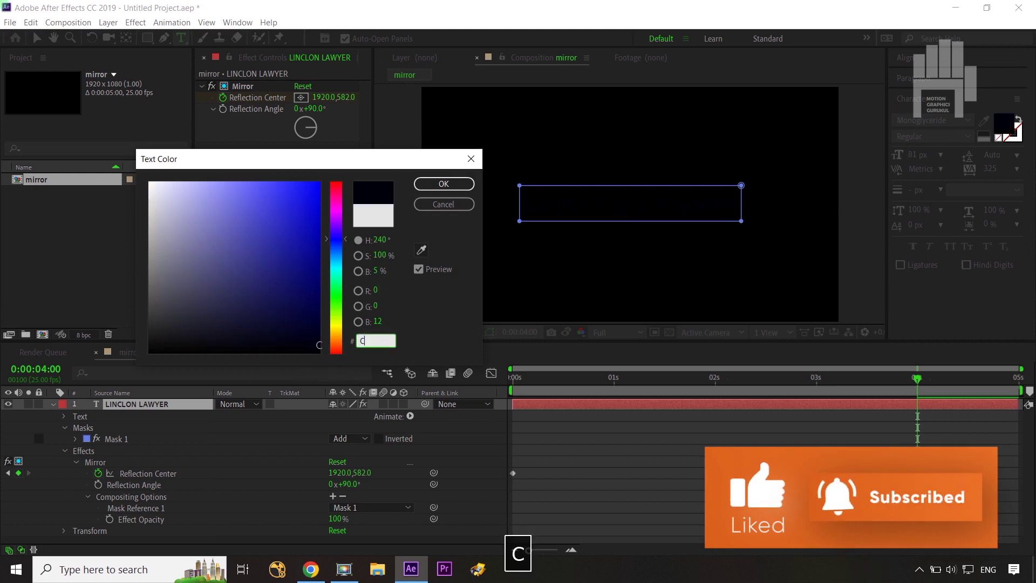
type("ccccc")
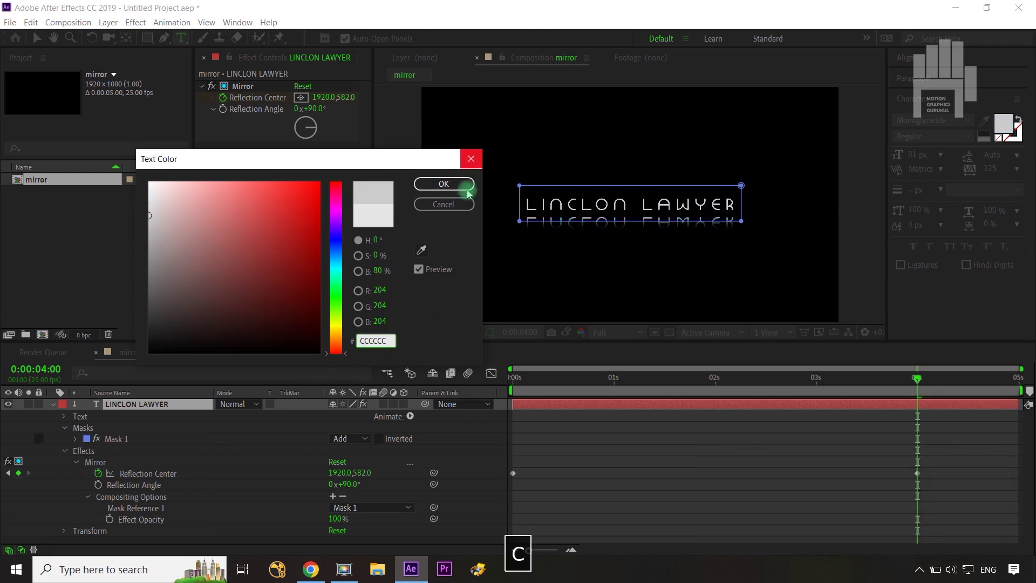
left_click(467, 186)
left_click(475, 383)
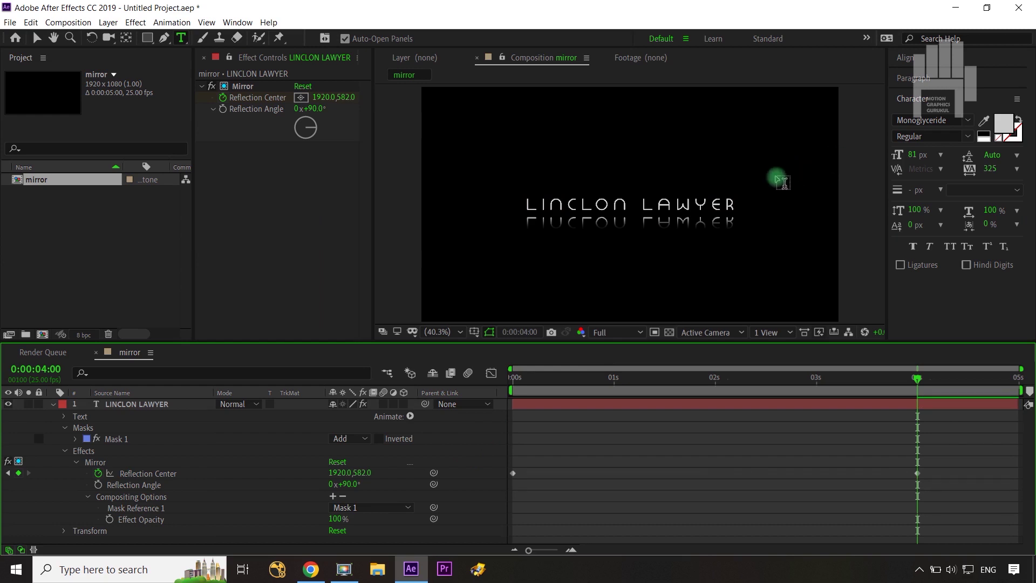
key("v")
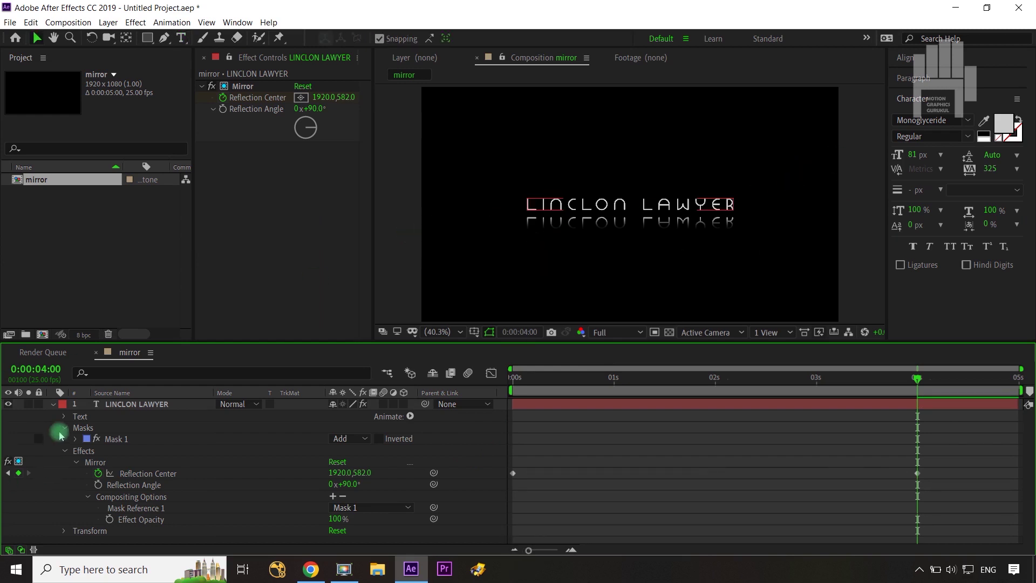
- Add Animator 1 with Tracking to the LINCLON LAWYER layer (Before & After, amount 0)
left_click(53, 404)
left_click(203, 490)
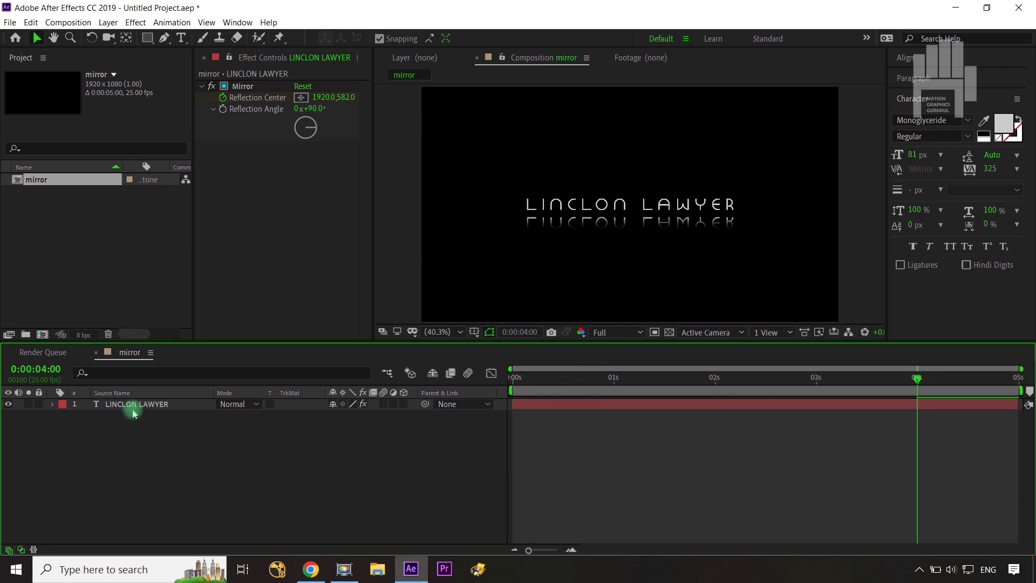
left_click(52, 404)
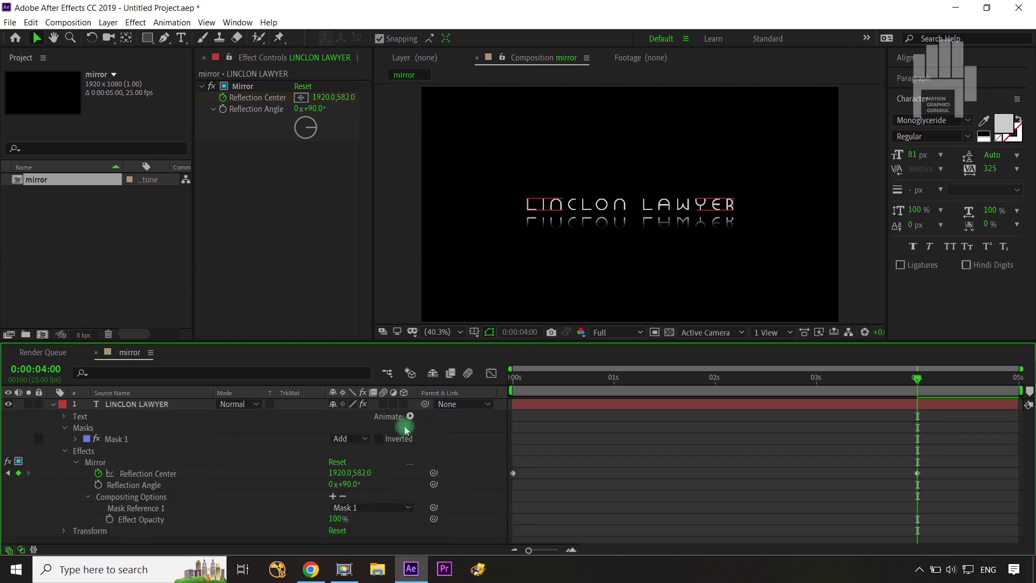
left_click(410, 416)
left_click(460, 334)
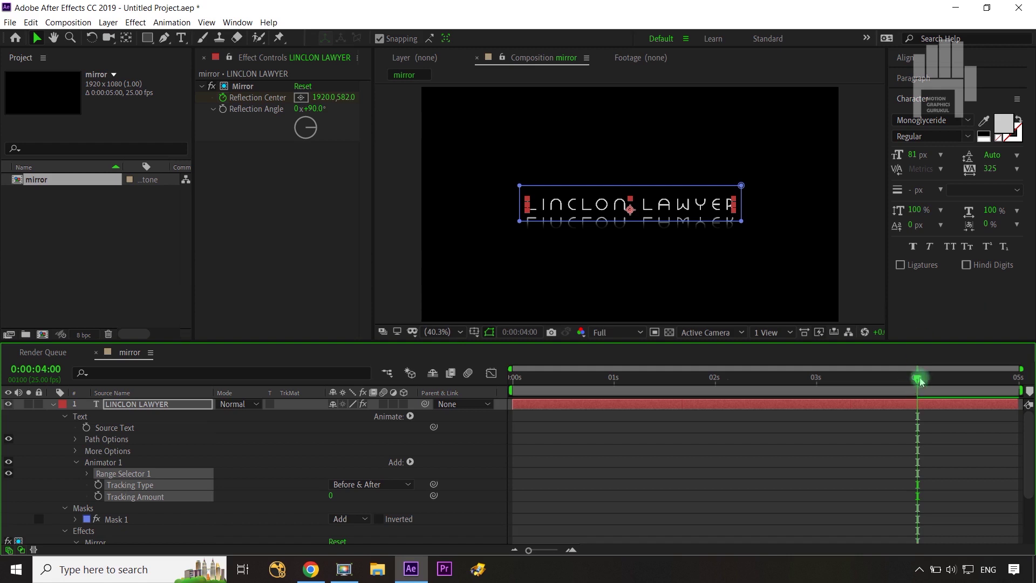
- Keyframe Tracking Amount at 0 on the first frame and 3 at 4 seconds
left_click_drag(921, 379, 485, 401)
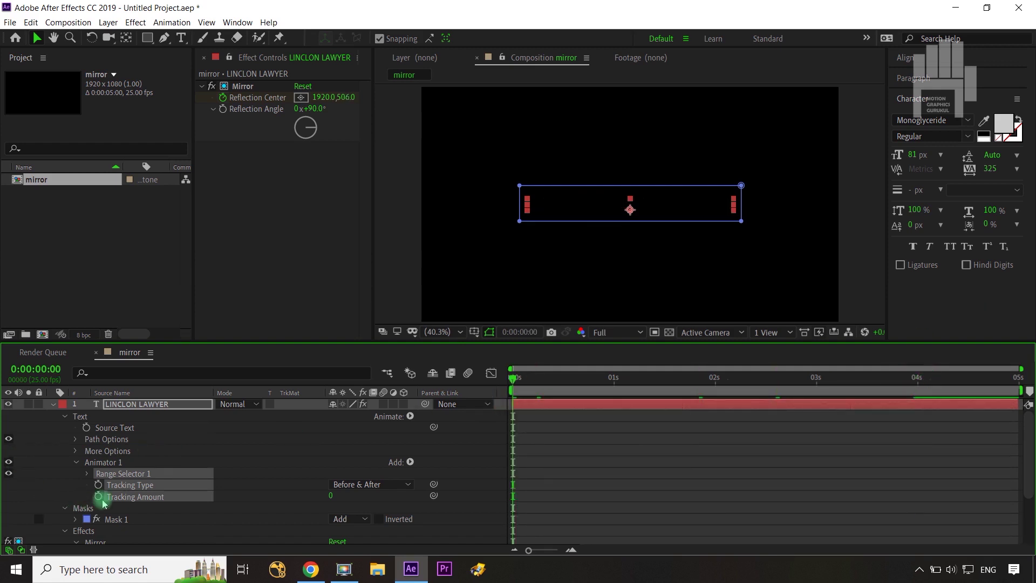
left_click(98, 484)
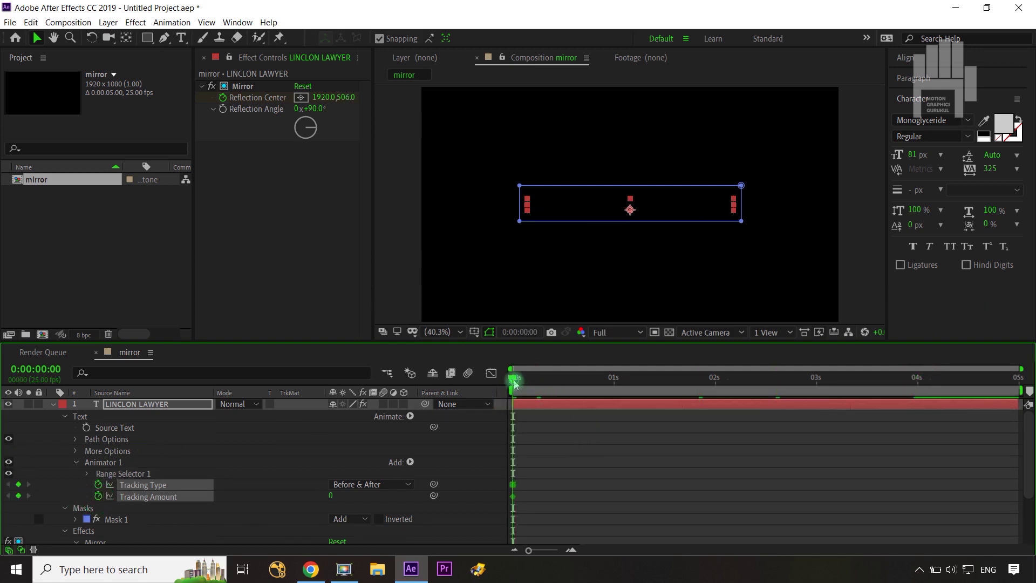
left_click_drag(515, 383, 920, 404)
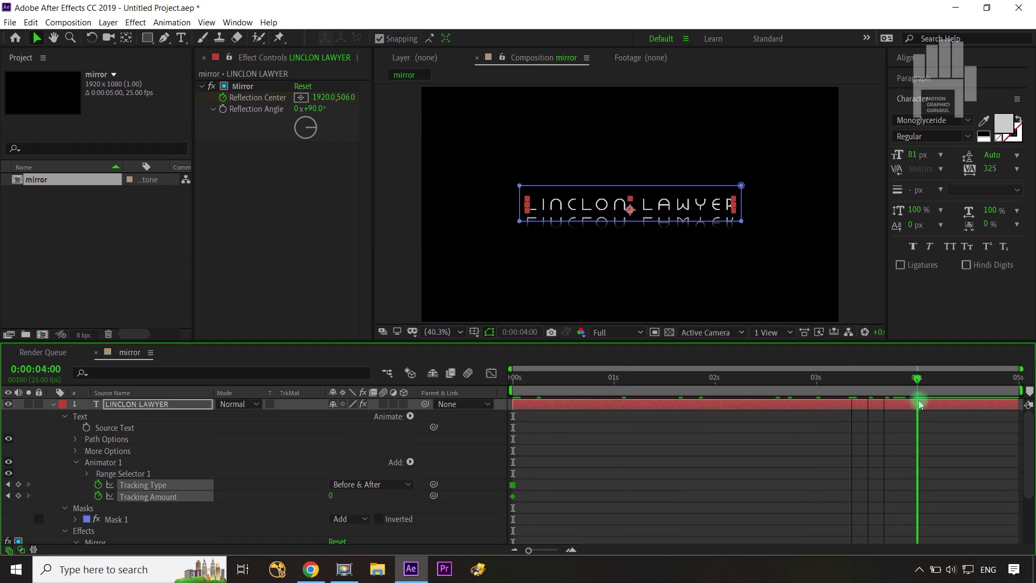
left_click(476, 421)
left_click_drag(333, 496, 340, 495)
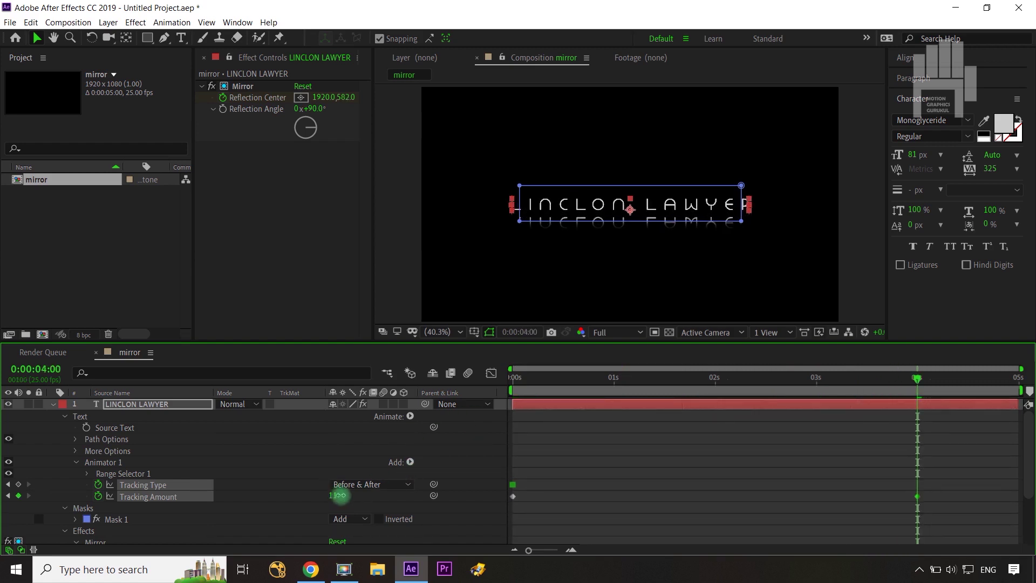
left_click_drag(341, 495, 334, 495)
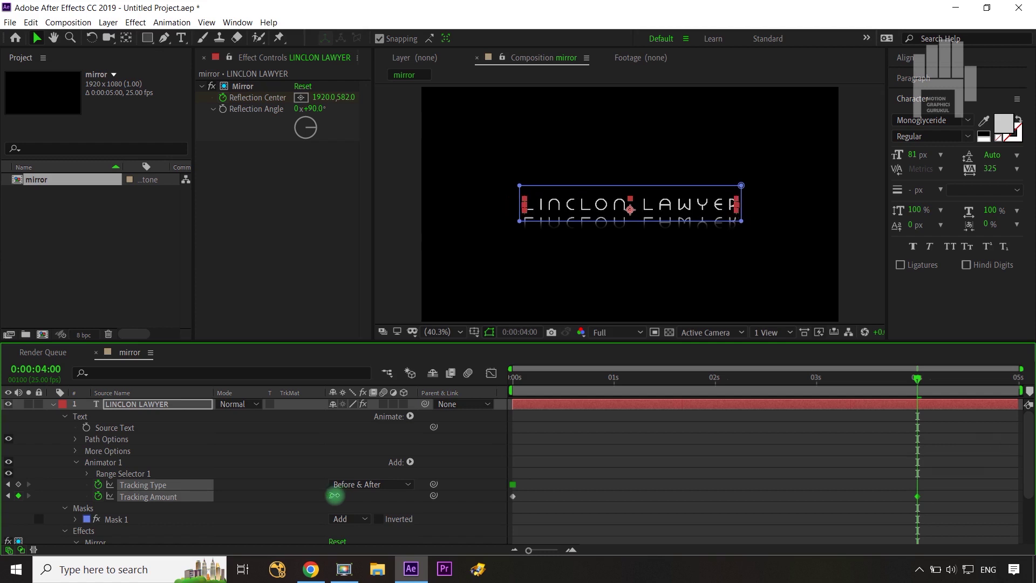
left_click_drag(334, 495, 335, 495)
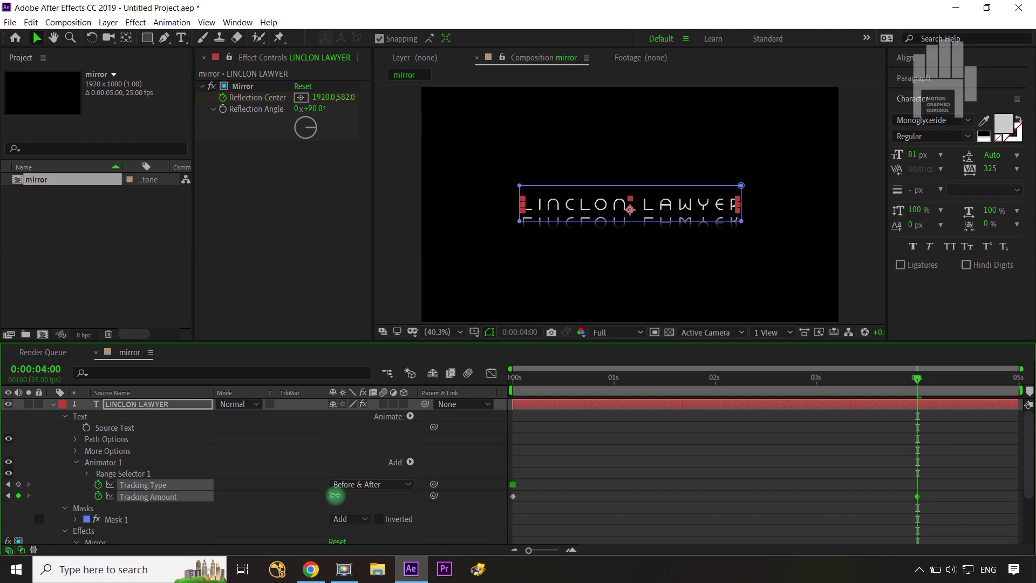
type("3")
- Remove the unneeded Tracking Type keyframe and collapse the LINCLON LAWYER layer
left_click(549, 487)
left_click(468, 456)
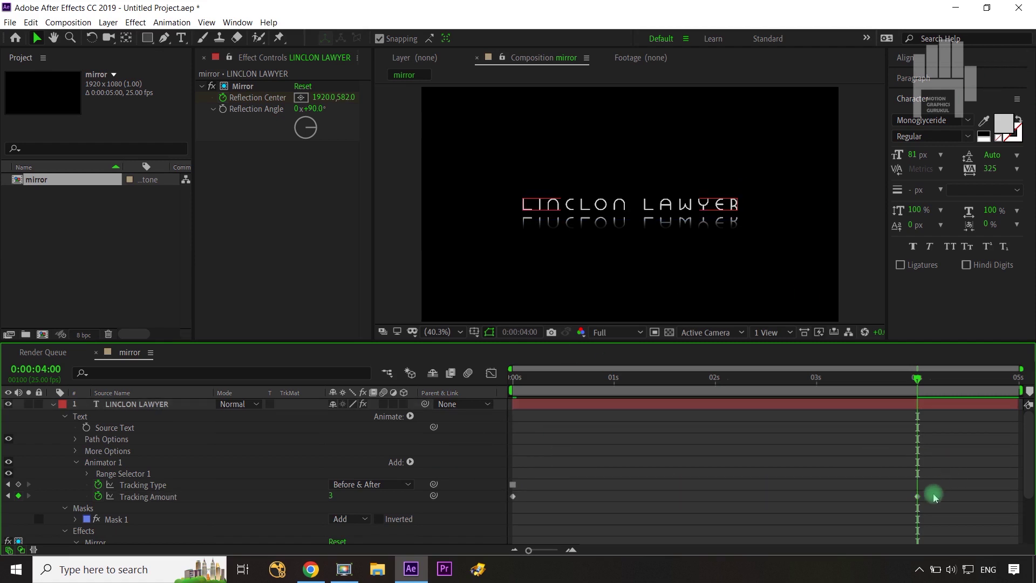
left_click(98, 485)
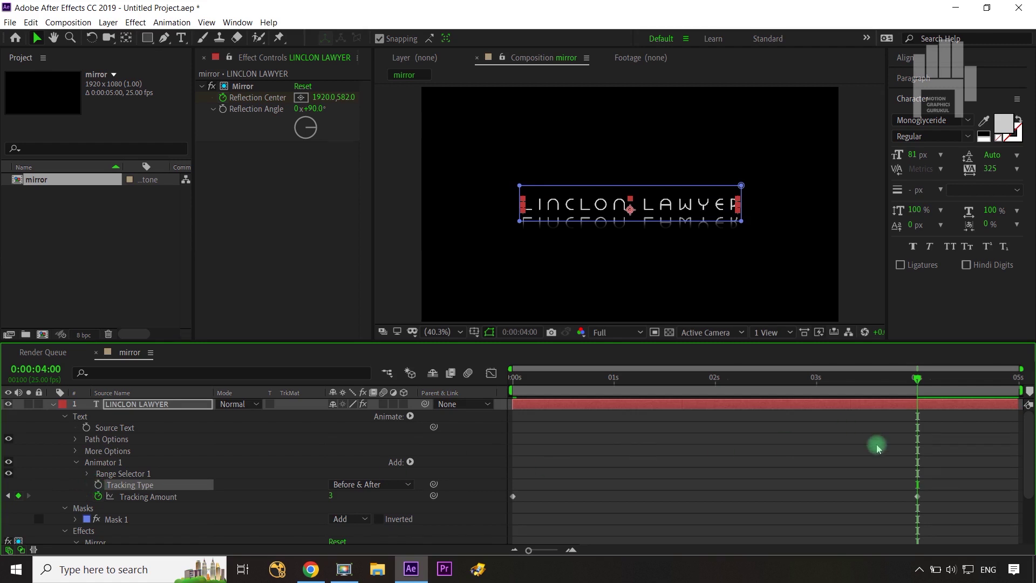
left_click(471, 435)
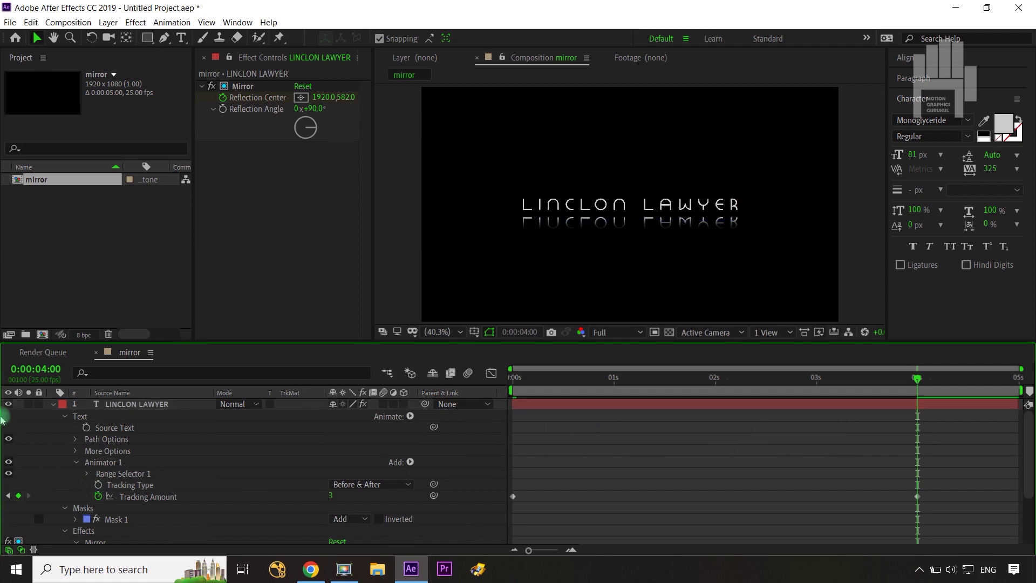
left_click(53, 404)
left_click(173, 477)
left_click(531, 413)
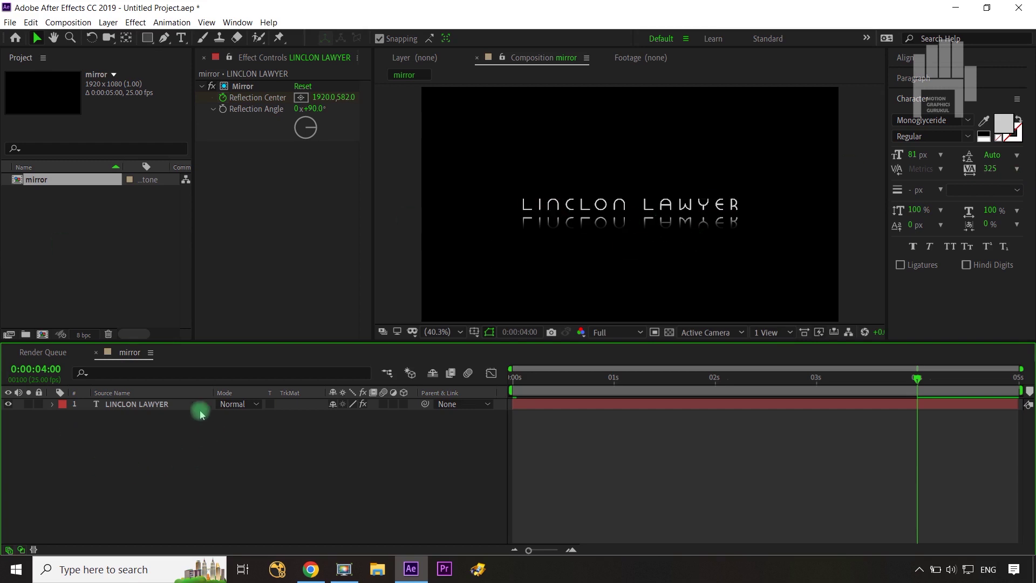
- Apply Fast Box Blur to LINCLON LAWYER with Blur Radius 5.0 and Vertical blur dimensions
left_click(179, 405)
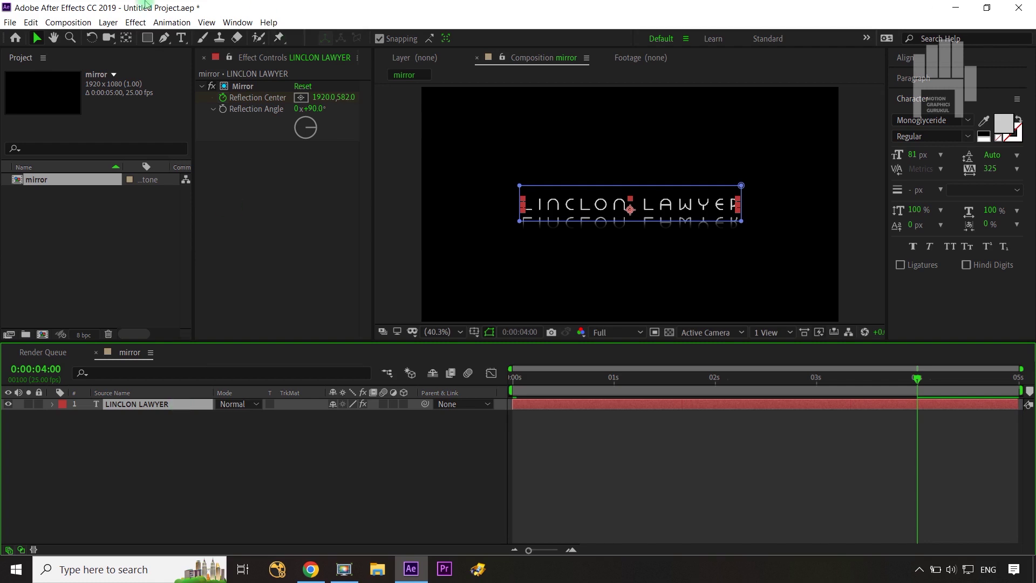
left_click(136, 23)
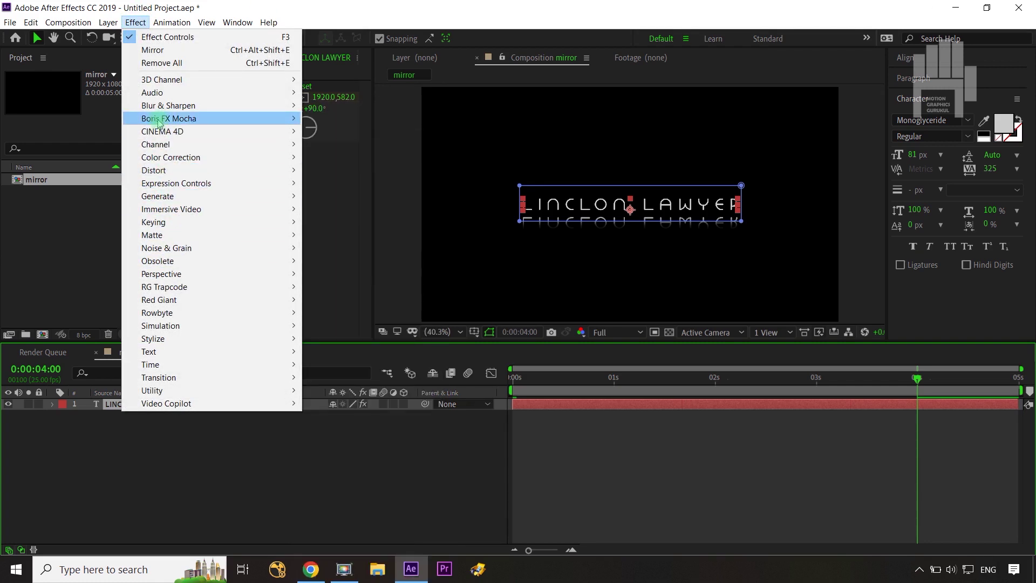
mouse_move(155, 107)
left_click(354, 235)
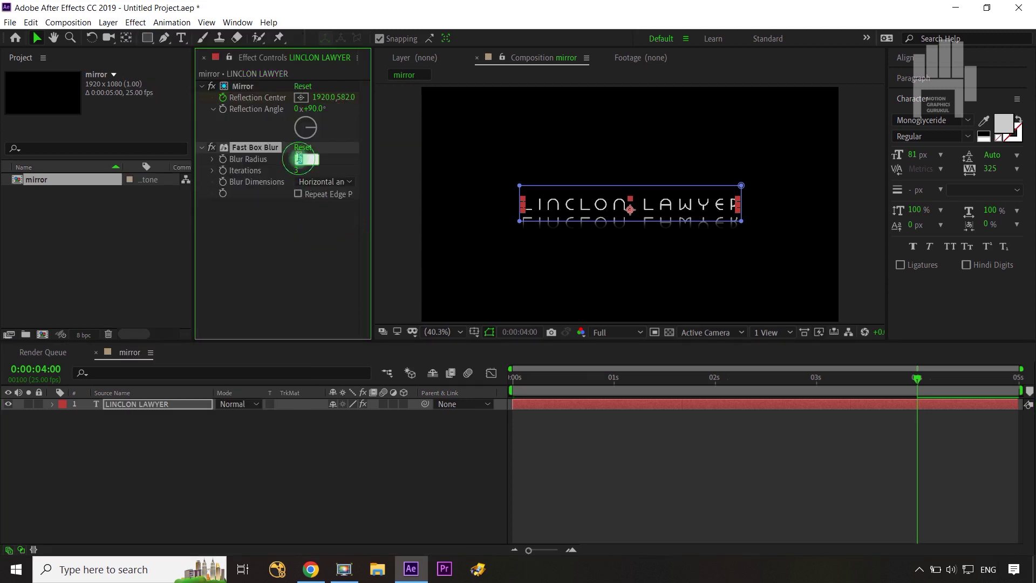
type("5")
key("Return")
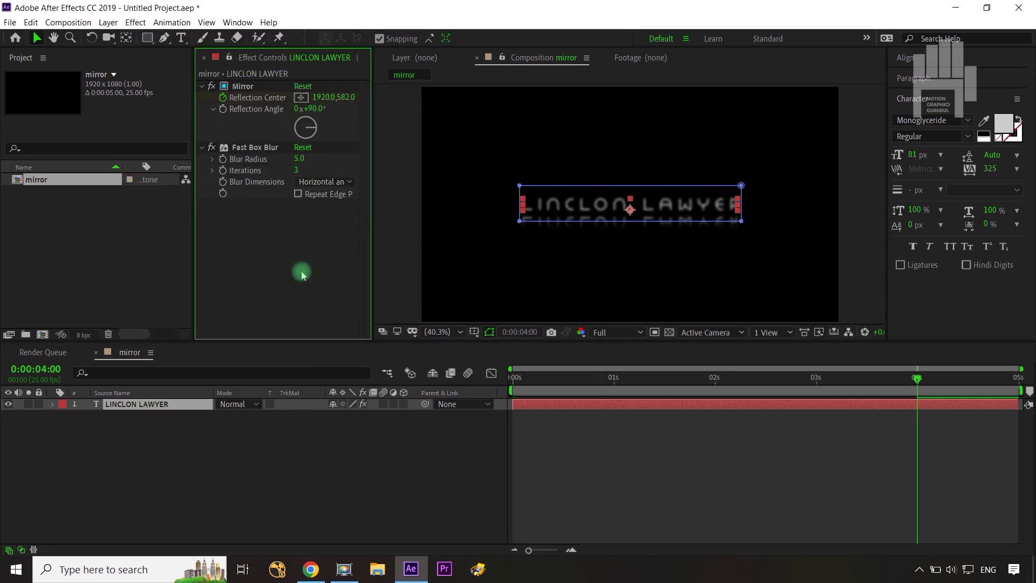
left_click(362, 434)
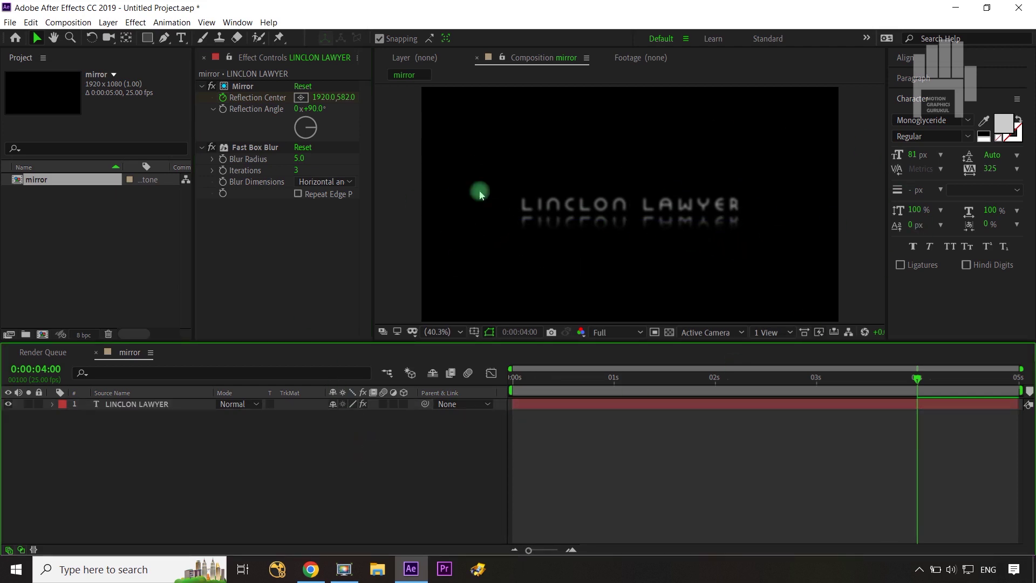
left_click(343, 182)
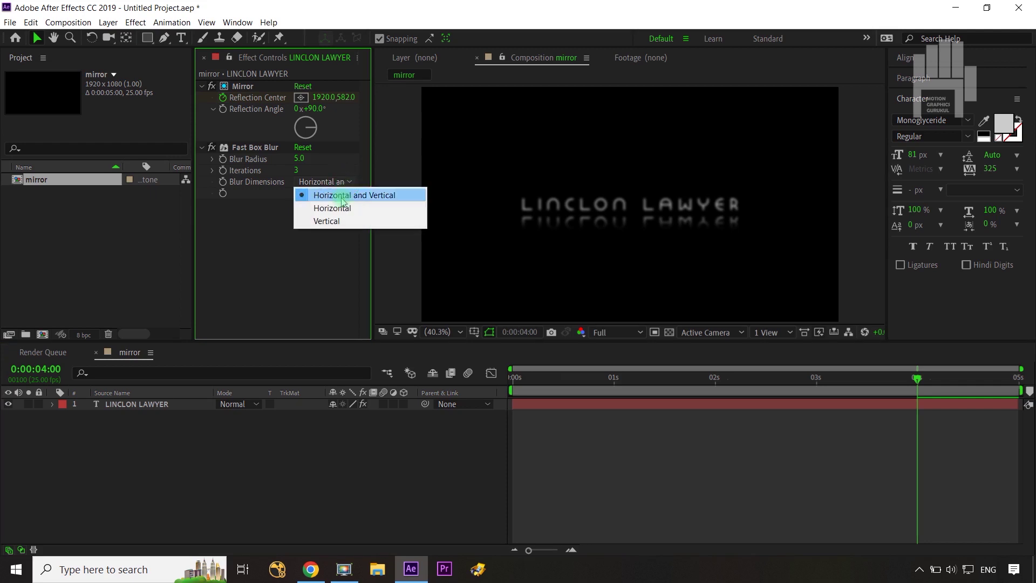
left_click(334, 220)
left_click(380, 442)
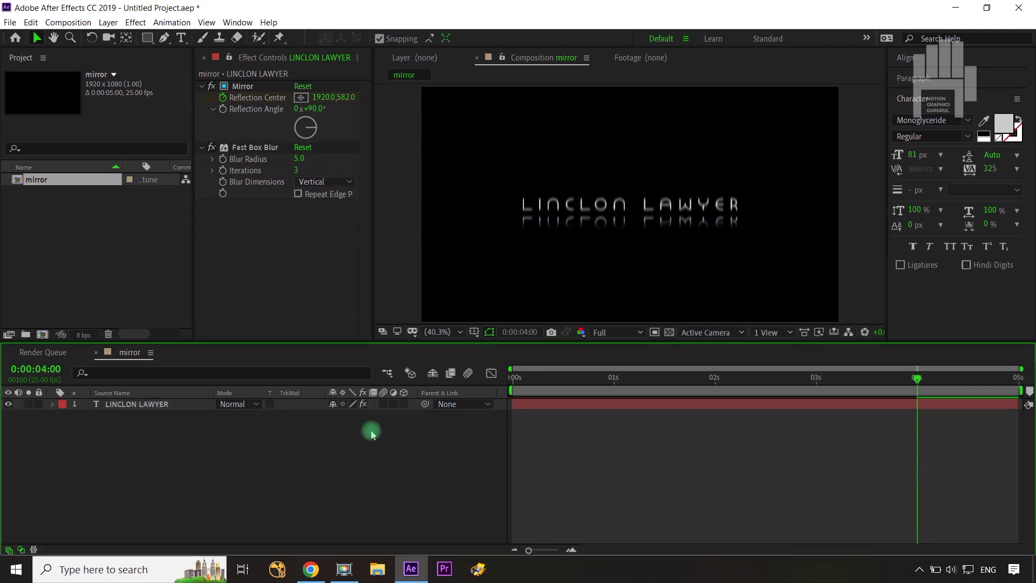
left_click(56, 406)
- Expand the Fast Box Blur's Compositing Options to check its mask reference
left_click(53, 407)
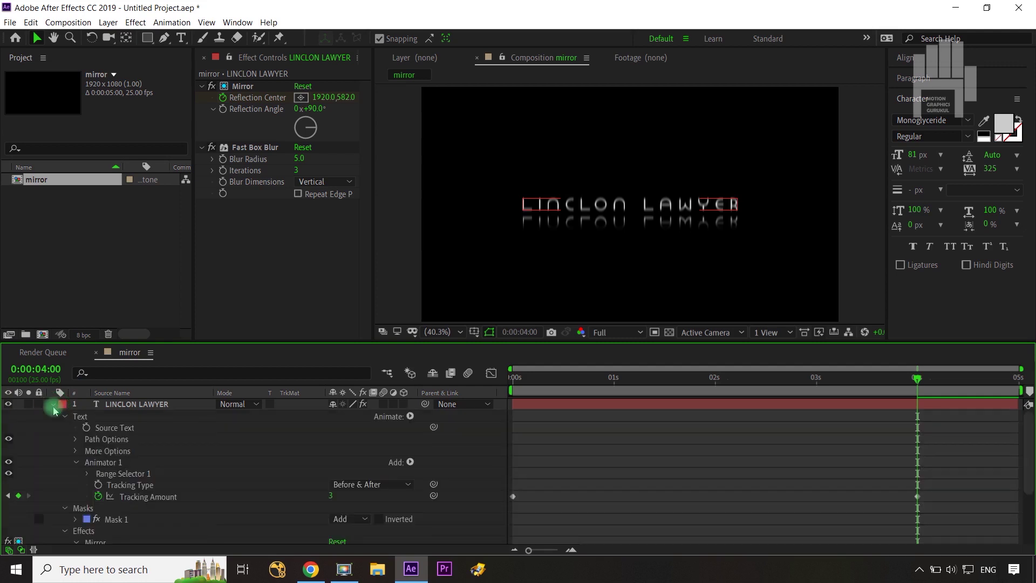
scroll(152, 522, "down", 3)
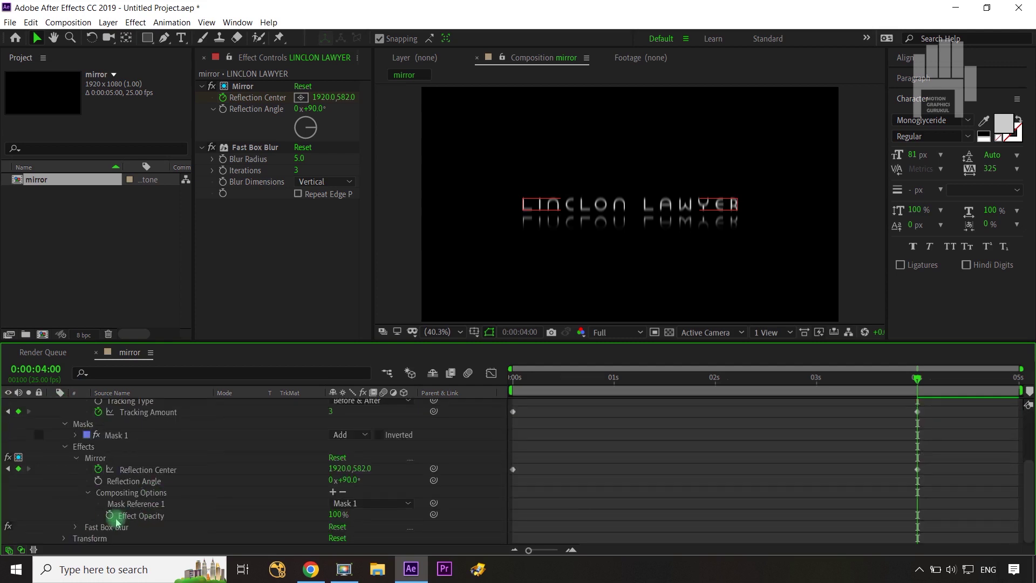
left_click(76, 530)
left_click(332, 538)
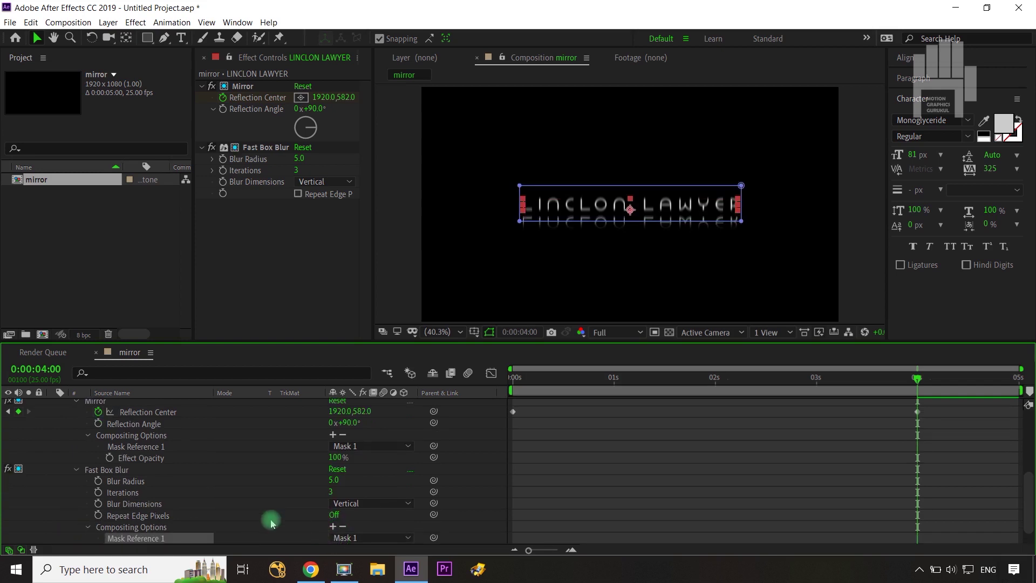
scroll(270, 518, "down", 1)
left_click(359, 515)
left_click(351, 527)
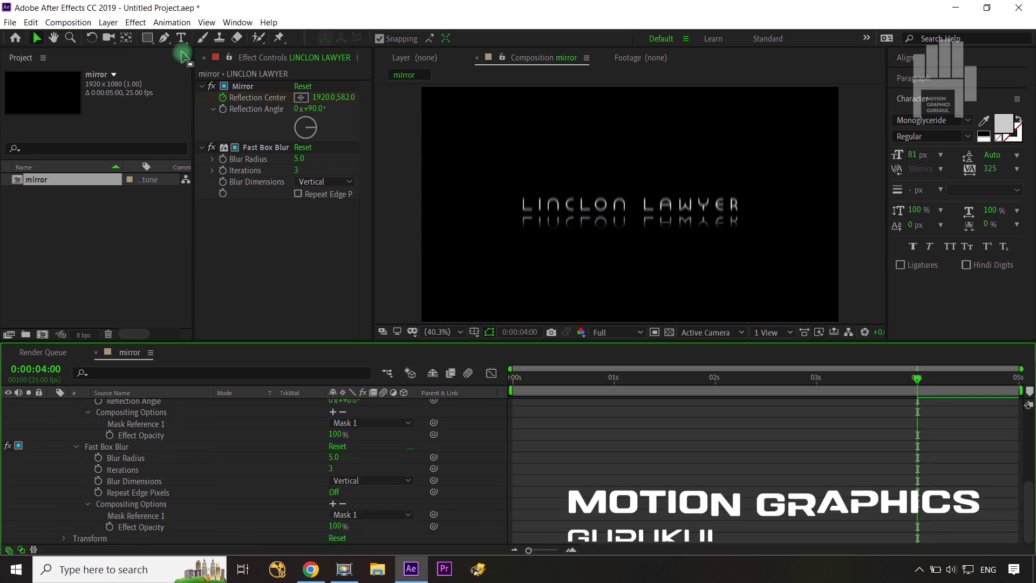
- Draw a second rectangular mask over the lower part of the title text
left_click(147, 37)
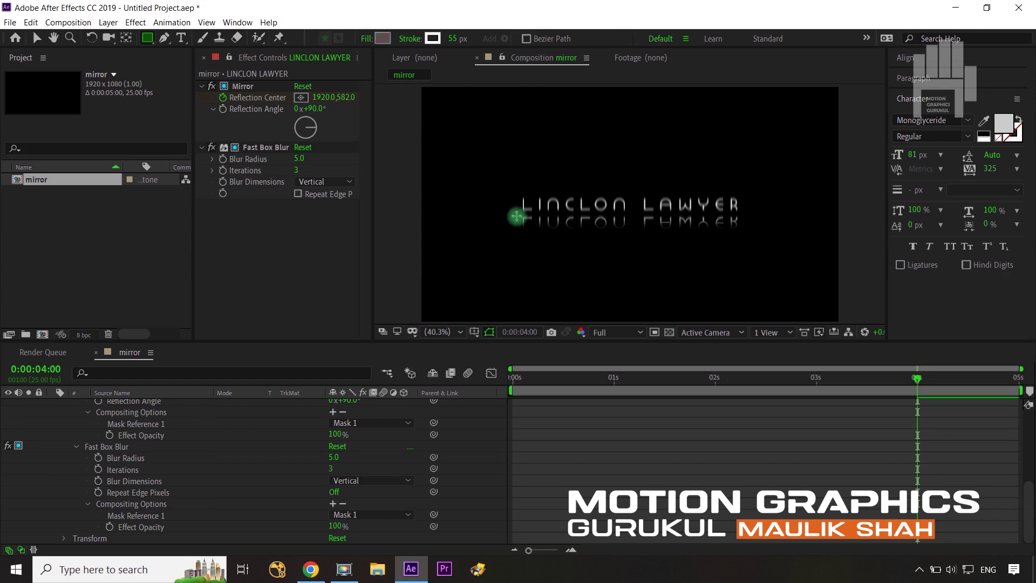
left_click_drag(514, 214, 571, 240)
key("ctrl+z")
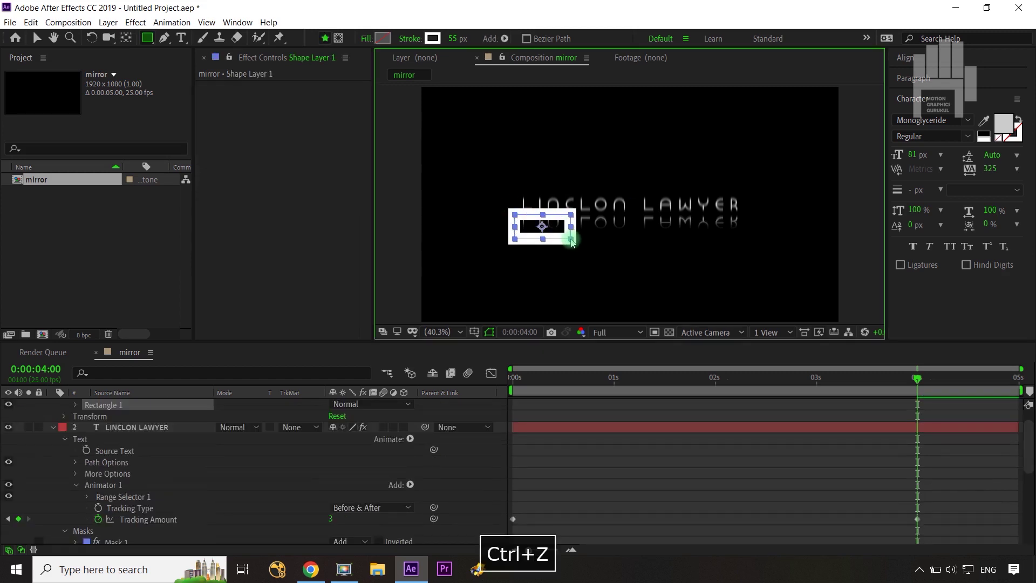
left_click(128, 419)
scroll(124, 426, "up", 2)
left_click(136, 403)
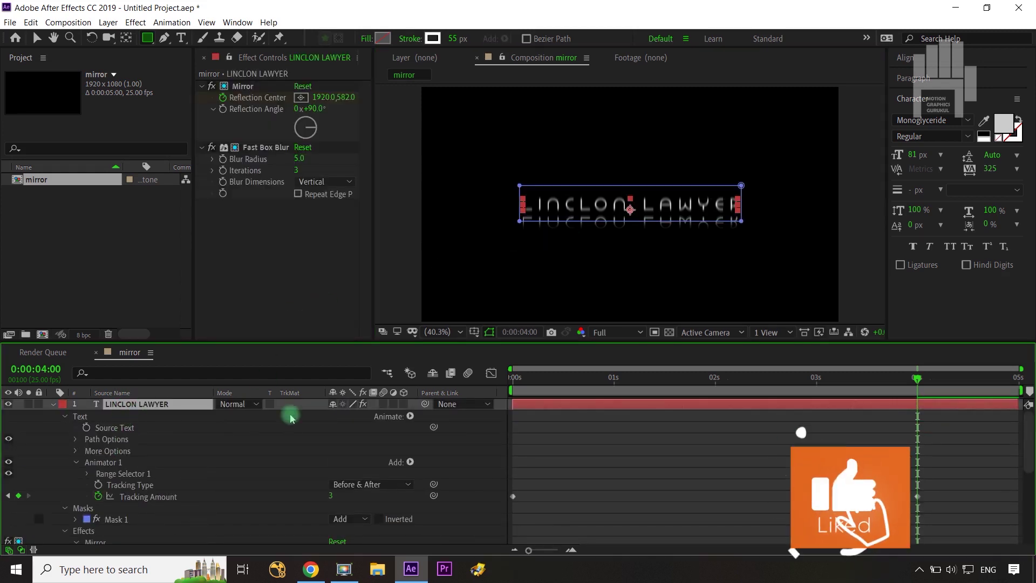
left_click_drag(515, 216, 750, 252)
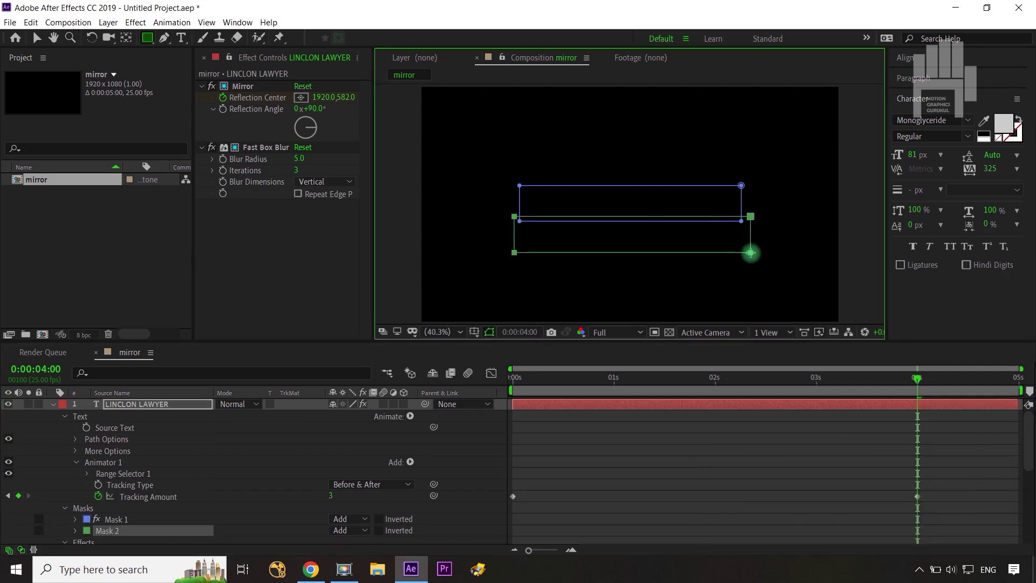
- Set the Fast Box Blur's Mask Reference 1 to Mask 2
scroll(289, 502, "down", 5)
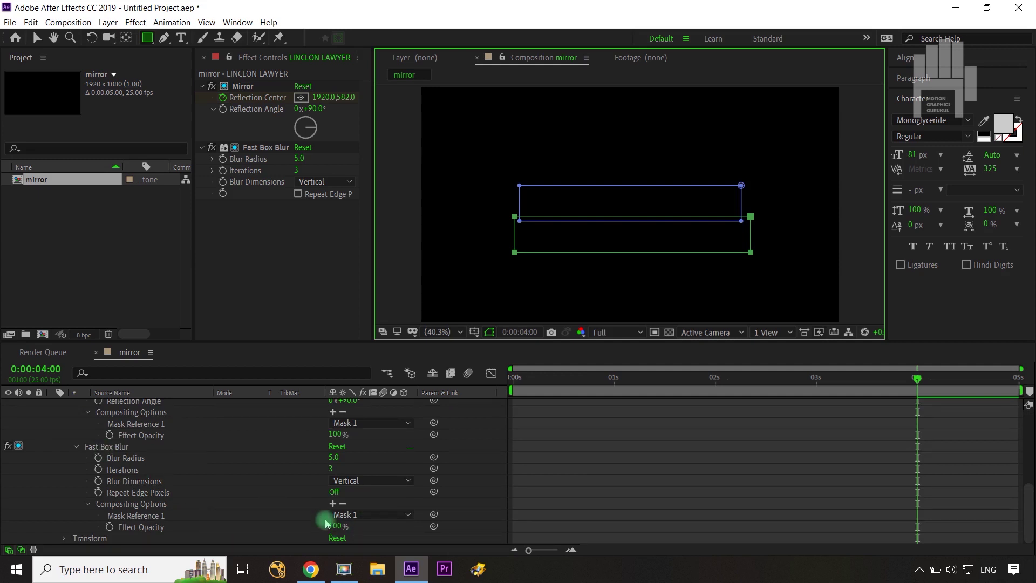
left_click(370, 516)
left_click(371, 504)
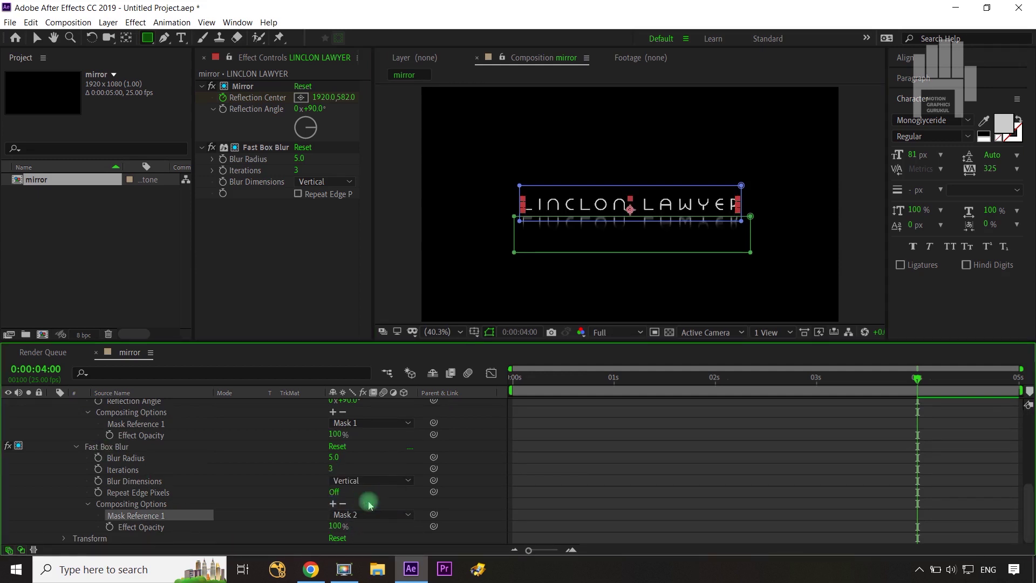
left_click(486, 463)
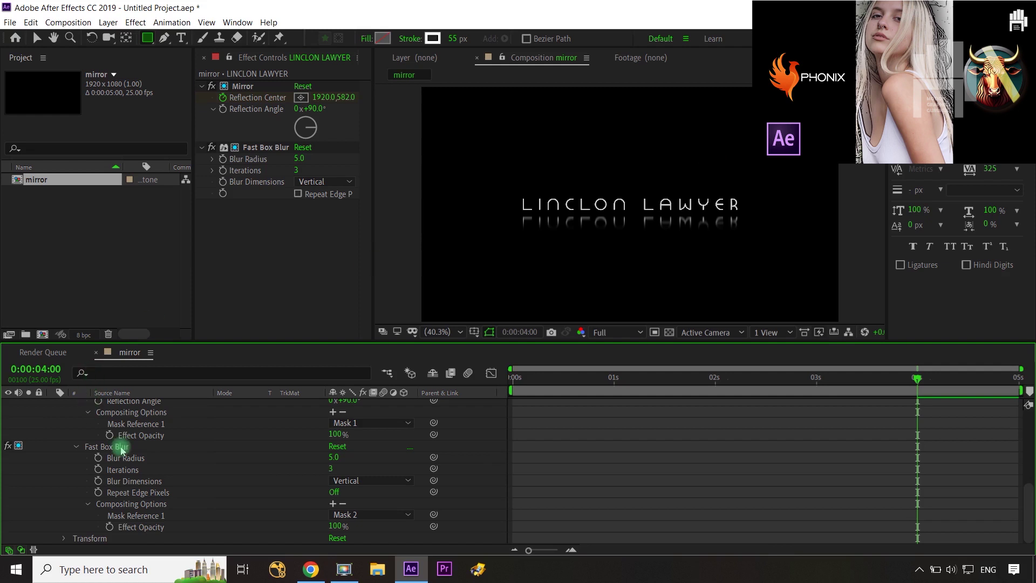
- Twirl up the LINCLON LAWYER layer and move the playhead back to 0:00:00:00
scroll(119, 448, "up", 5)
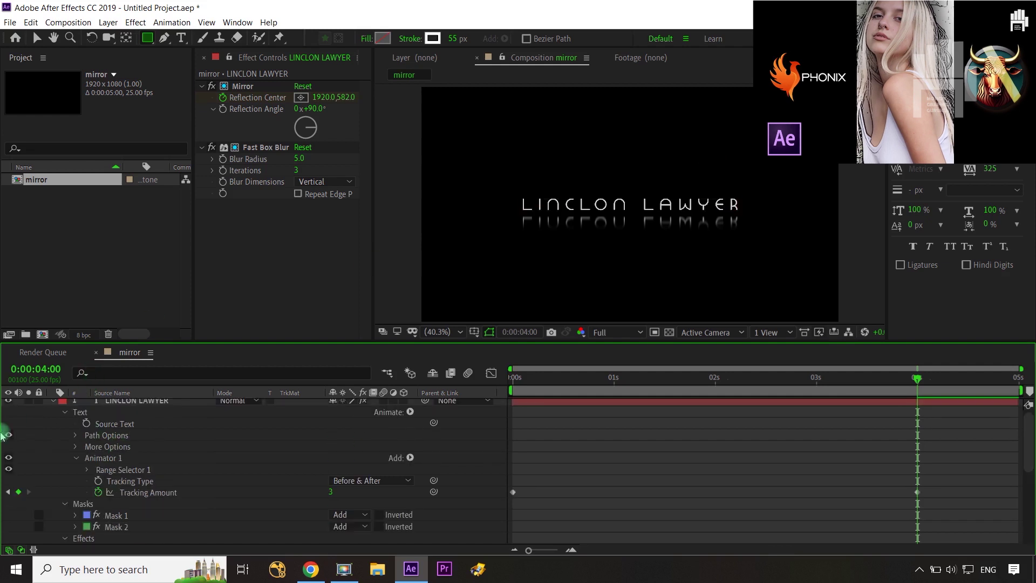
left_click(51, 404)
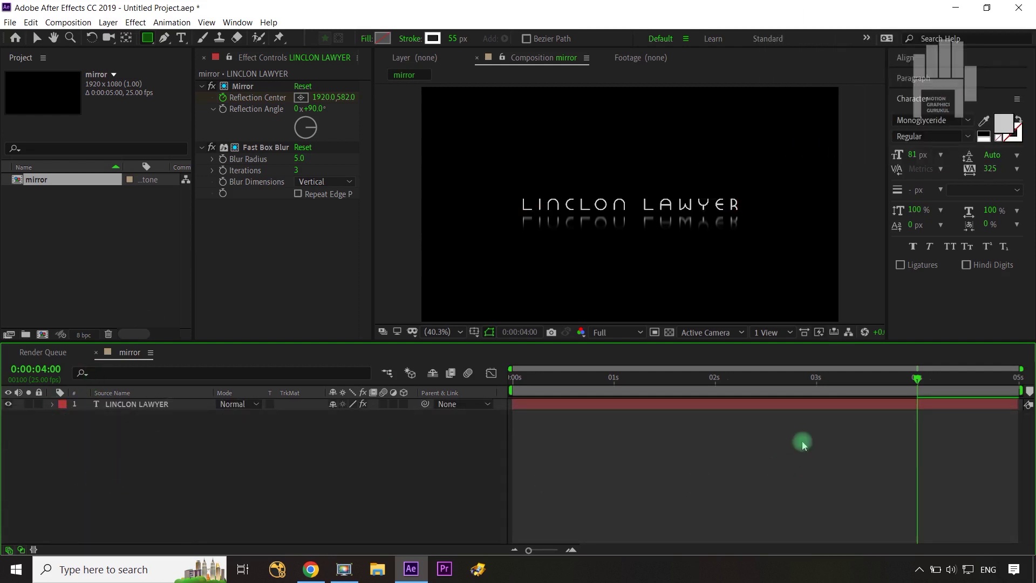
left_click_drag(916, 382, 542, 410)
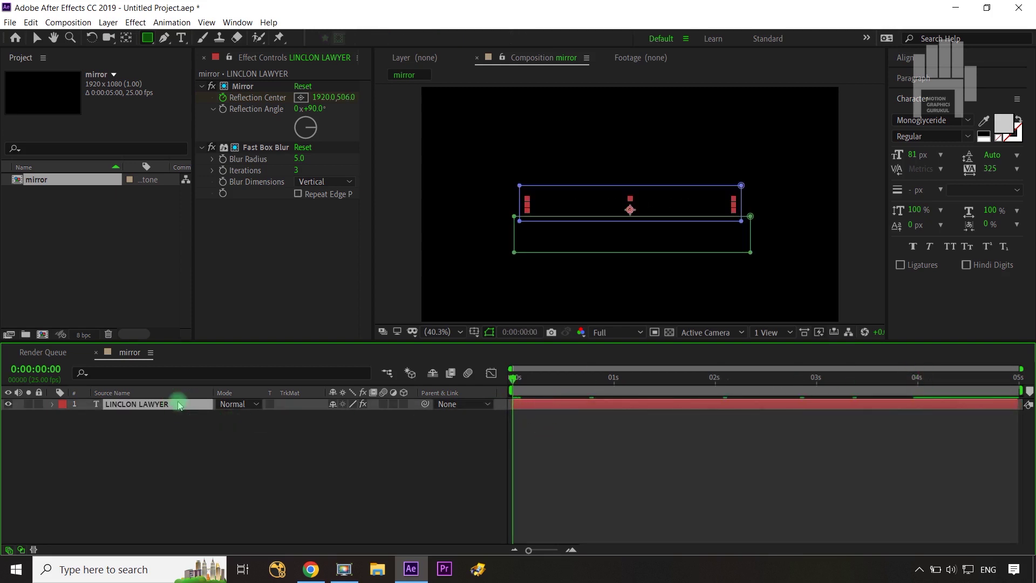
- Keyframe the title's Scale from 80% at 0:00:00:00 to 120% at 0:00:04:24
key("s")
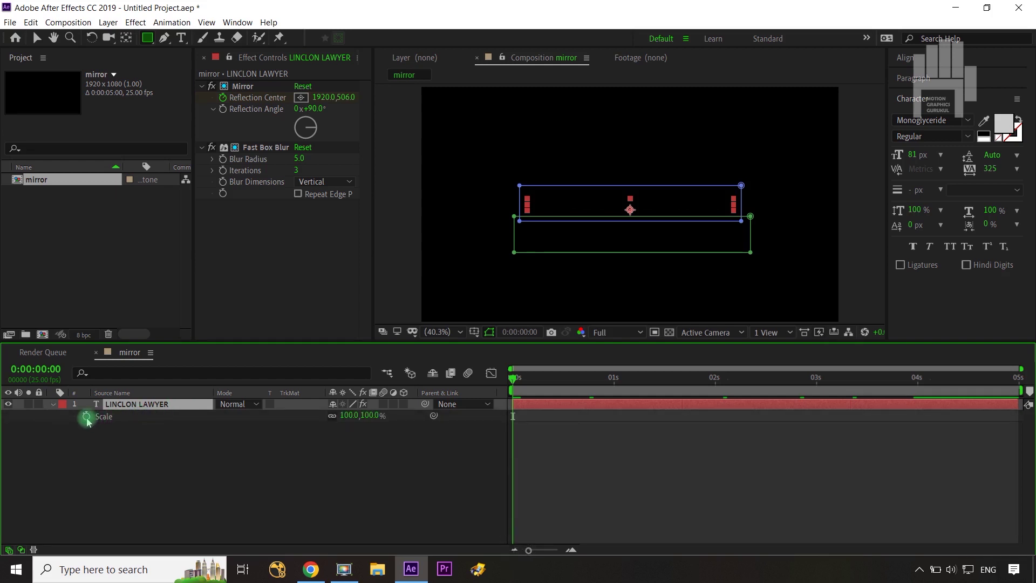
left_click(87, 416)
left_click_drag(515, 383, 1016, 380)
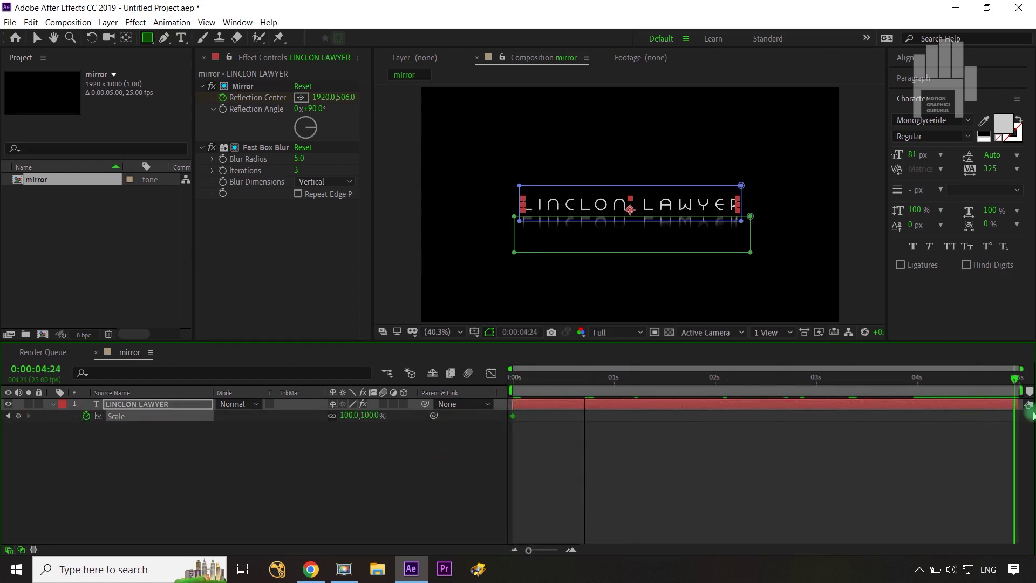
left_click(378, 417)
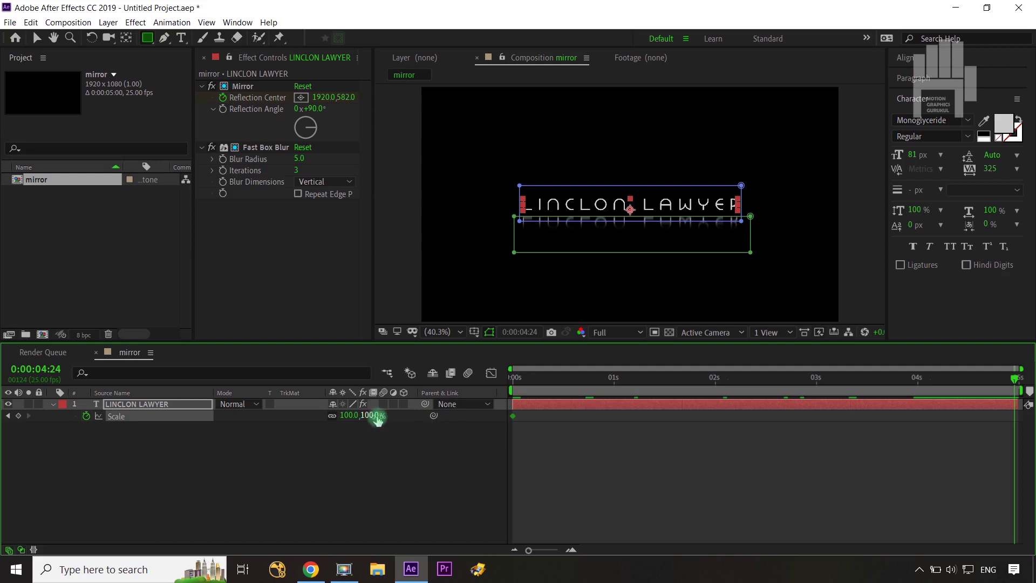
left_click_drag(374, 415, 387, 415)
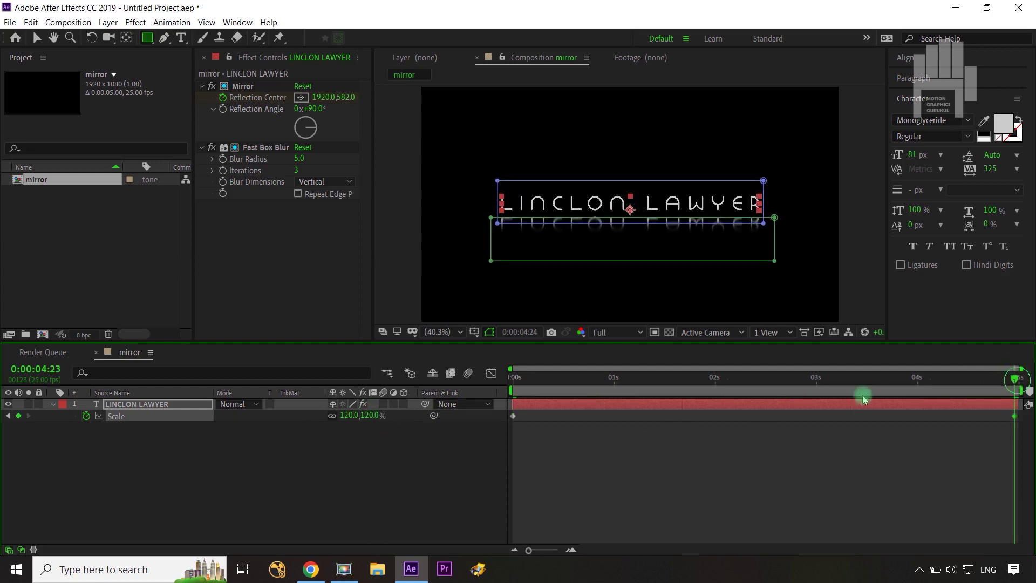
key("Home")
left_click_drag(365, 416, 351, 417)
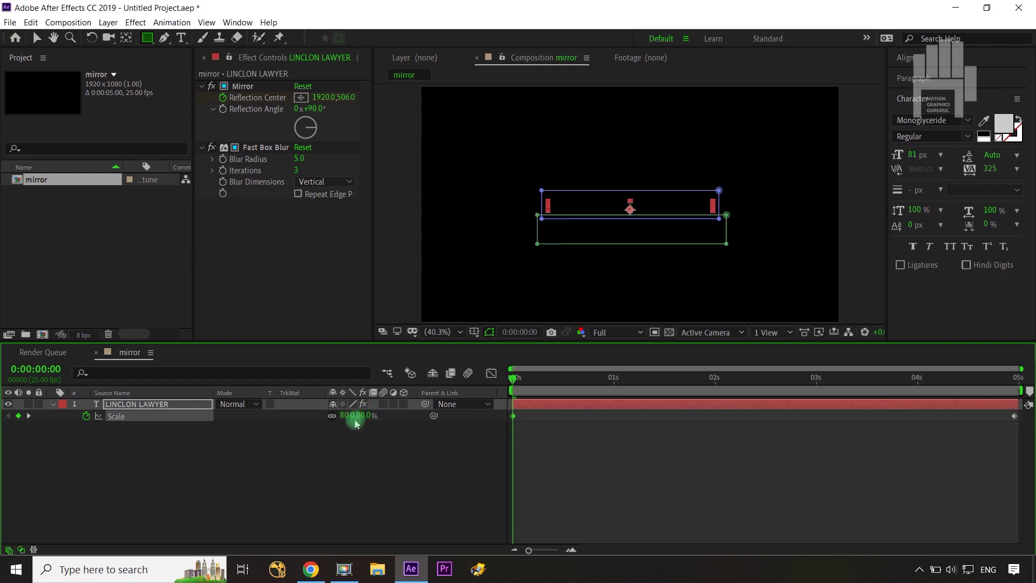
left_click(355, 456)
left_click(142, 409)
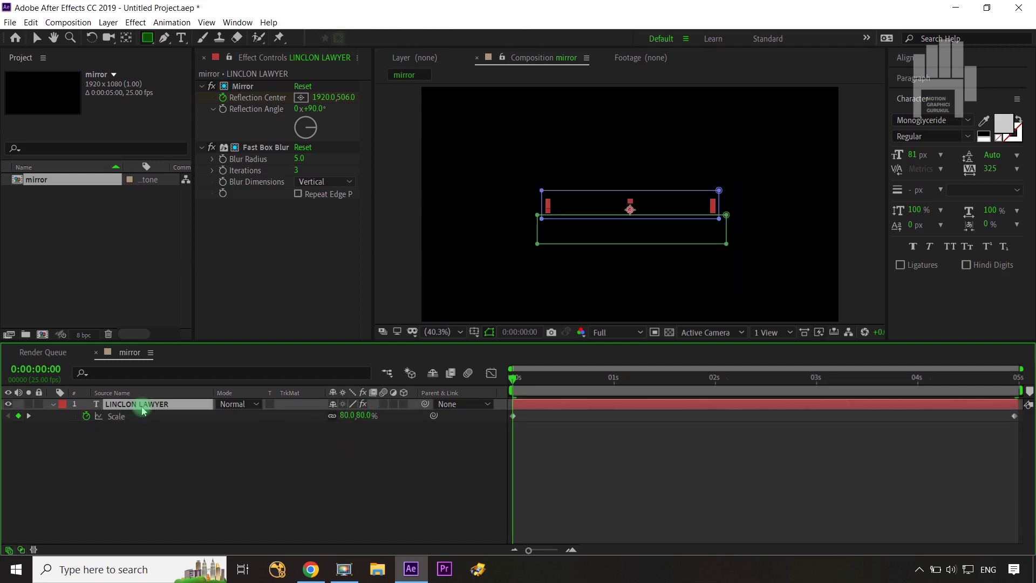
- Shift the Tracking Amount and Reflection Center keyframes later, then preview the animation
key("u")
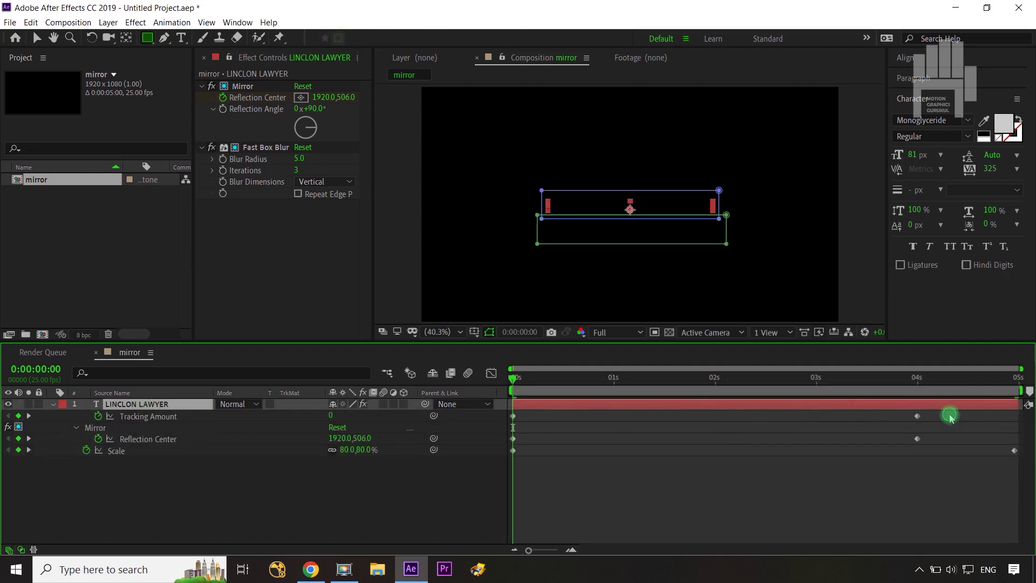
mouse_move(951, 418)
left_mouse_down()
mouse_move(516, 428)
mouse_move(548, 423)
left_mouse_up()
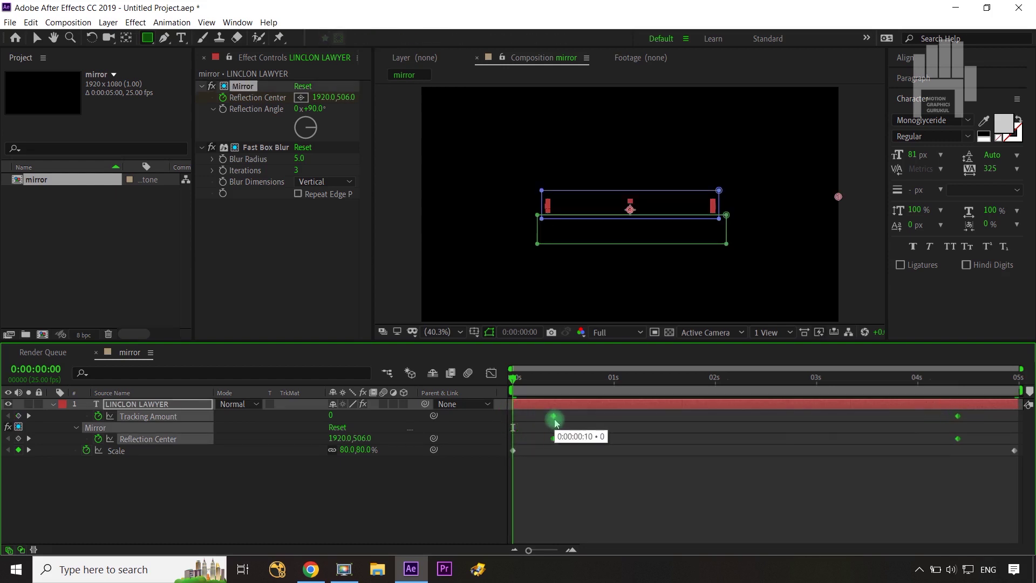
key("space")
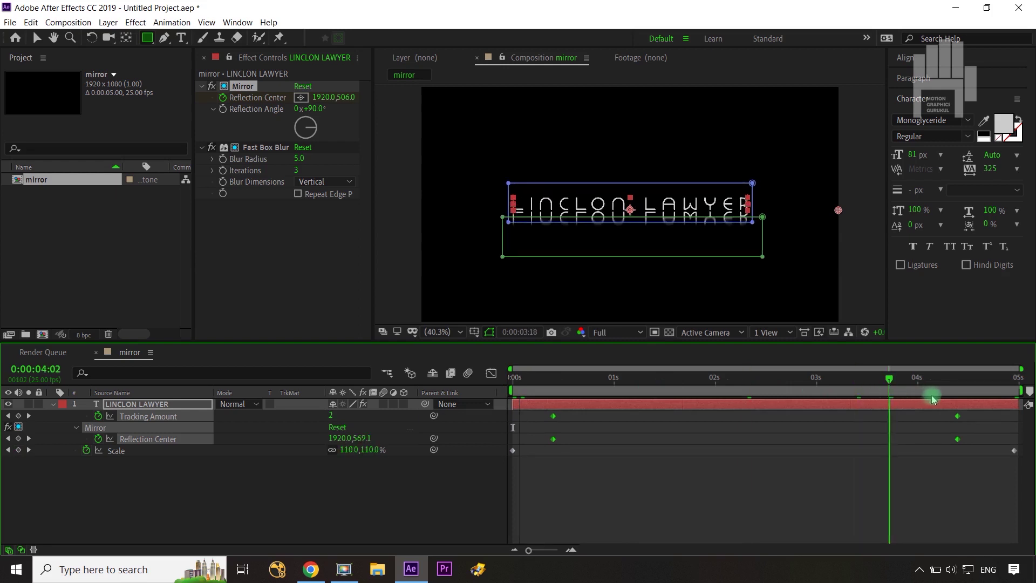
left_click(607, 276)
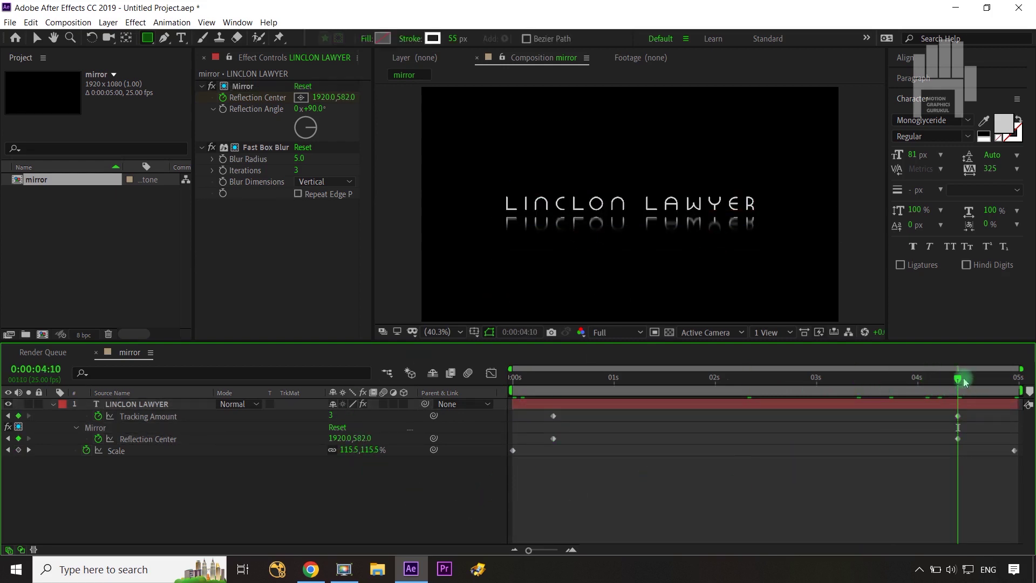
- Lower the 4:10 Reflection Center keyframe to 1920.0, 619.0
left_click(280, 432)
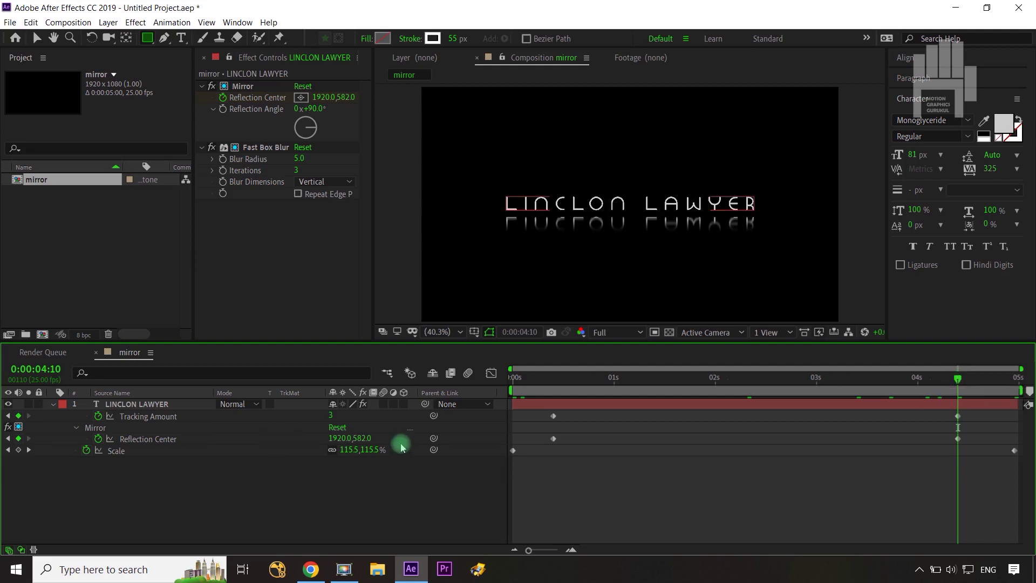
left_click_drag(365, 442, 377, 442)
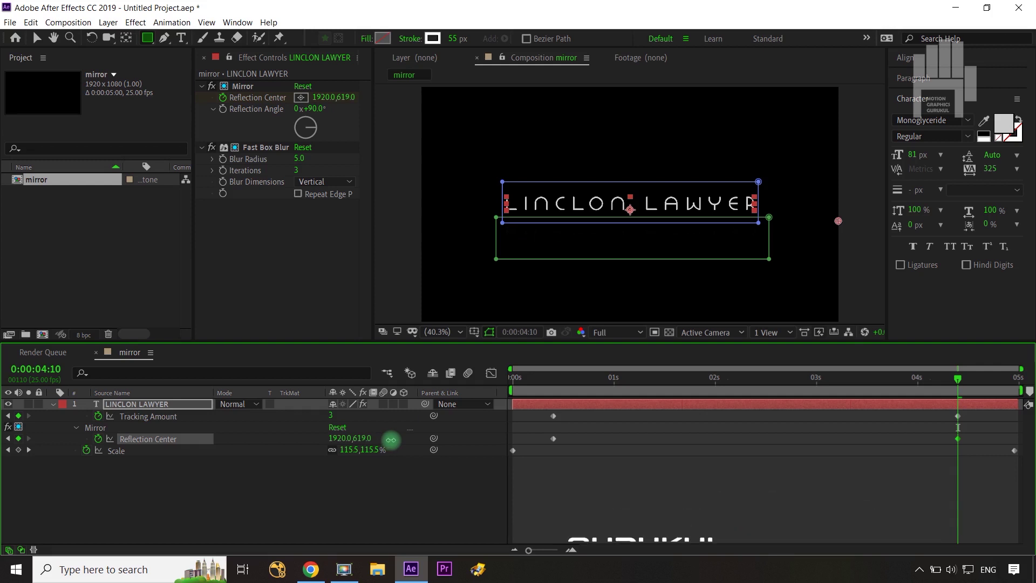
left_click(387, 512)
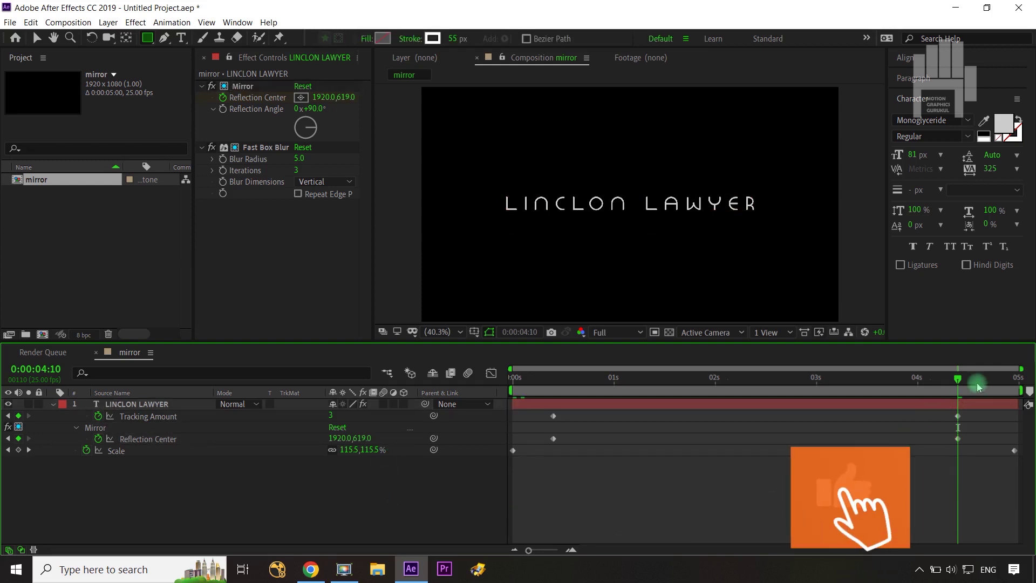
left_click(771, 399)
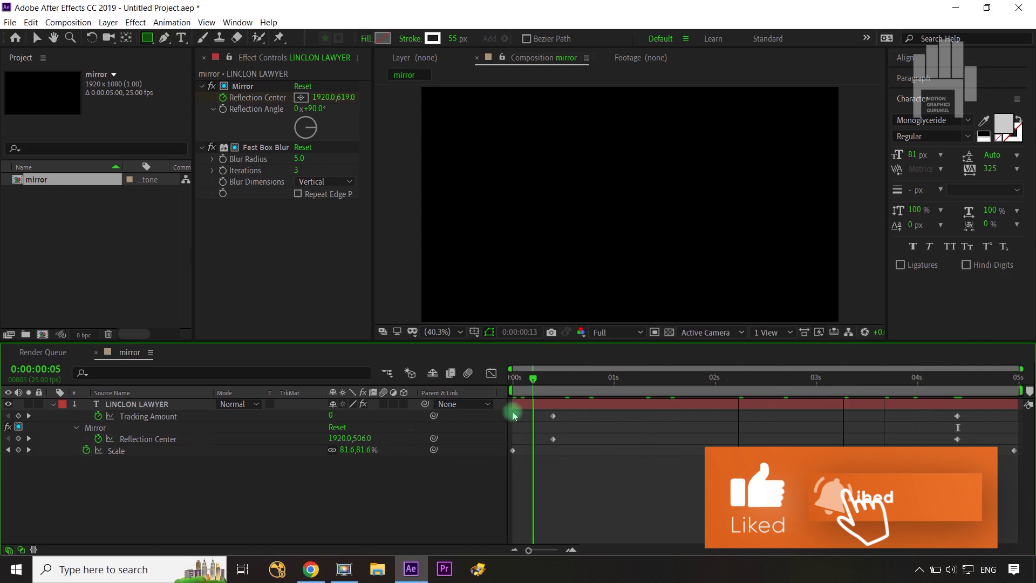
- Return to the composition start and play the LINCLON LAWYER reflection preview
left_click(513, 378)
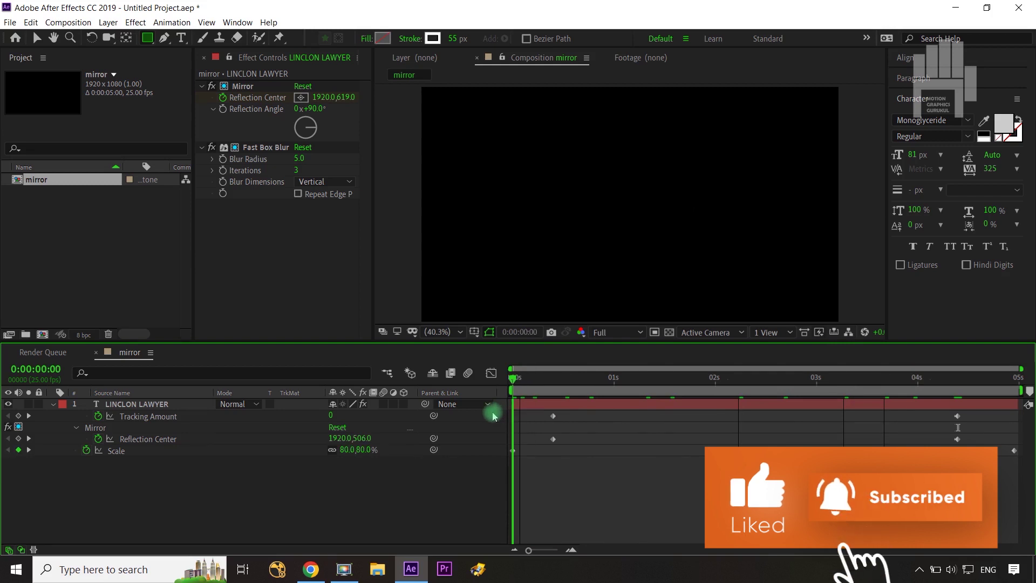
left_click(414, 507)
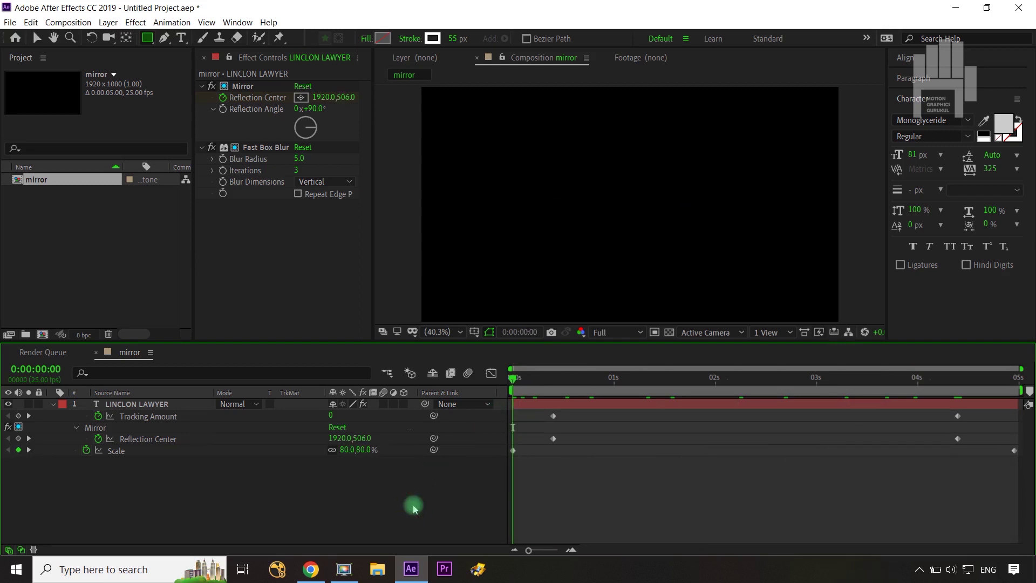
key("space")
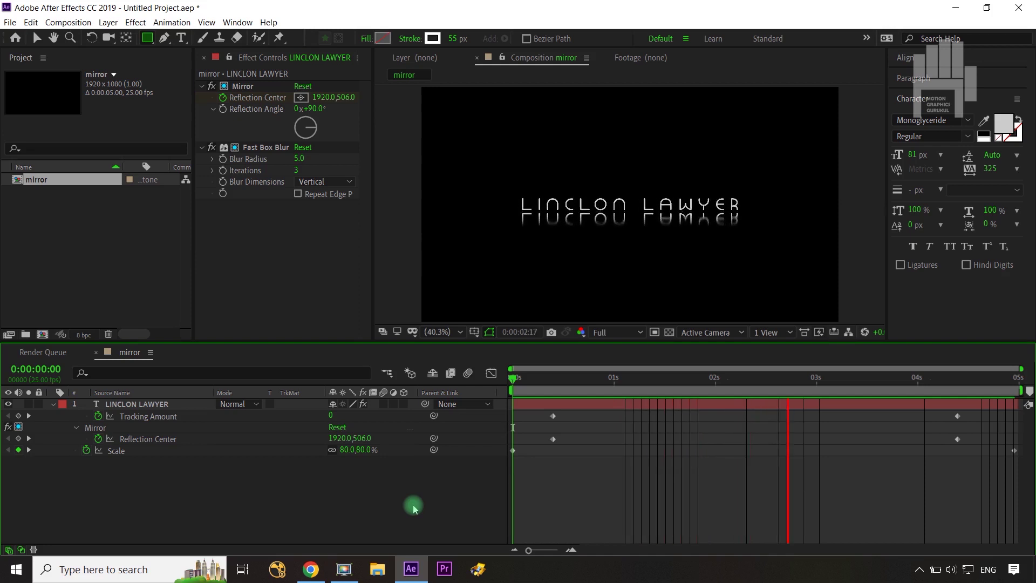